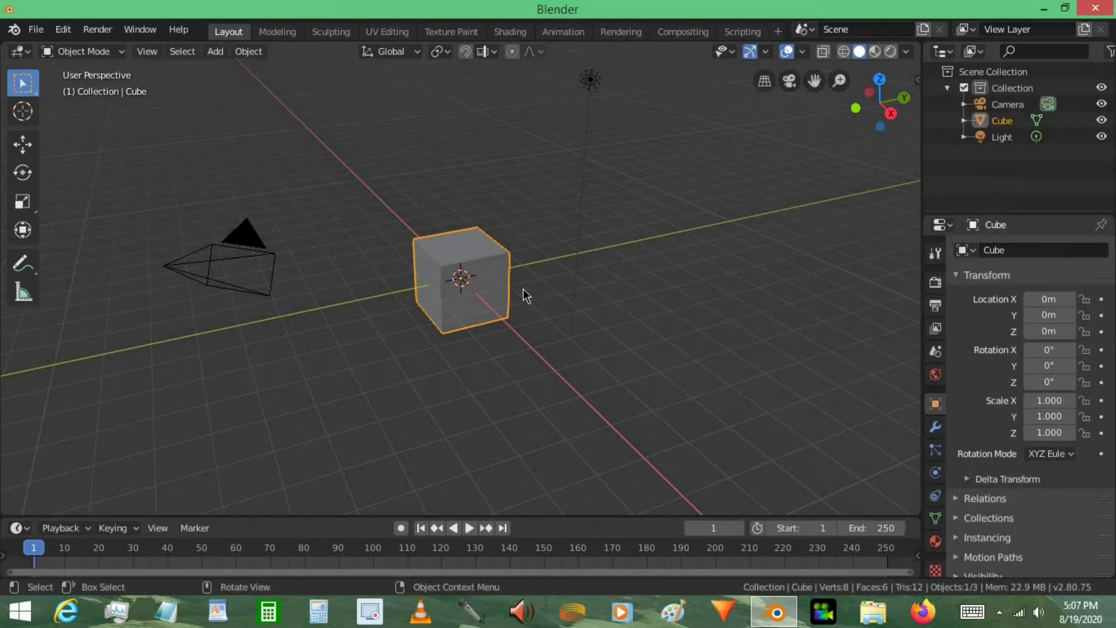
Step: Switch the render engine from Eevee to Cycles and keep the render device on CPU
left_click(935, 282)
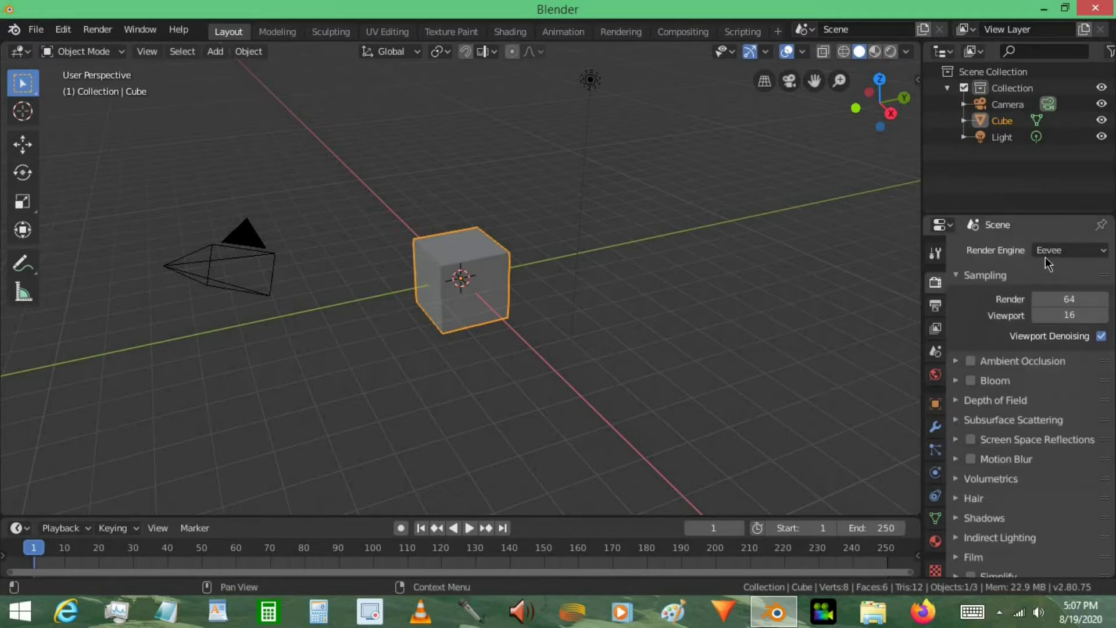
left_click(1051, 254)
left_click(1061, 304)
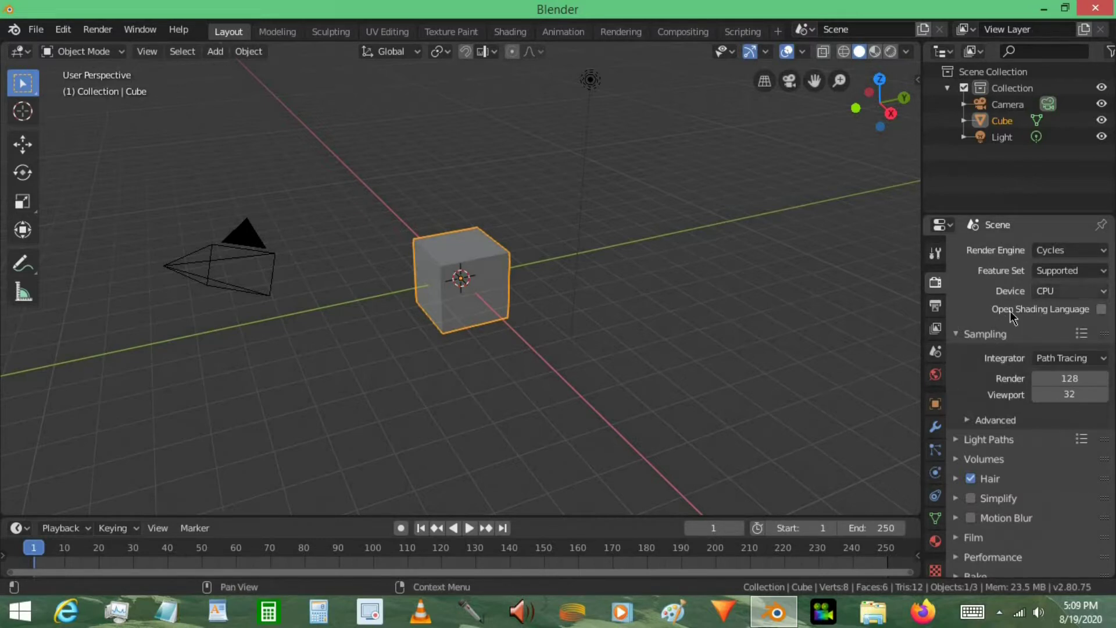
scroll(1010, 299, "down", 2)
scroll(1011, 300, "up", 2)
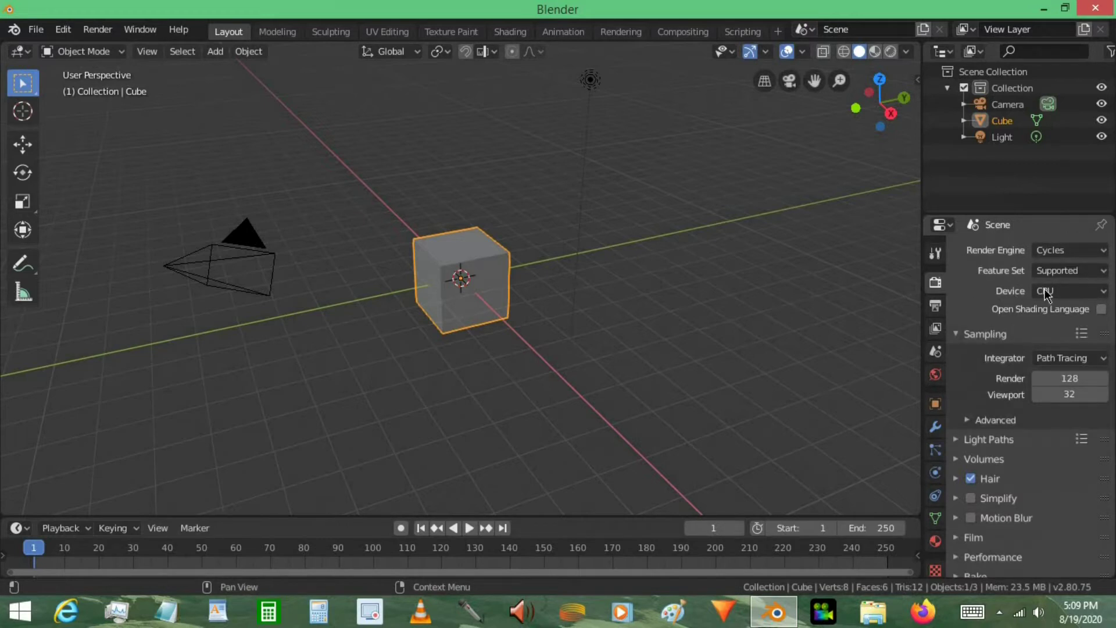
left_click(1088, 293)
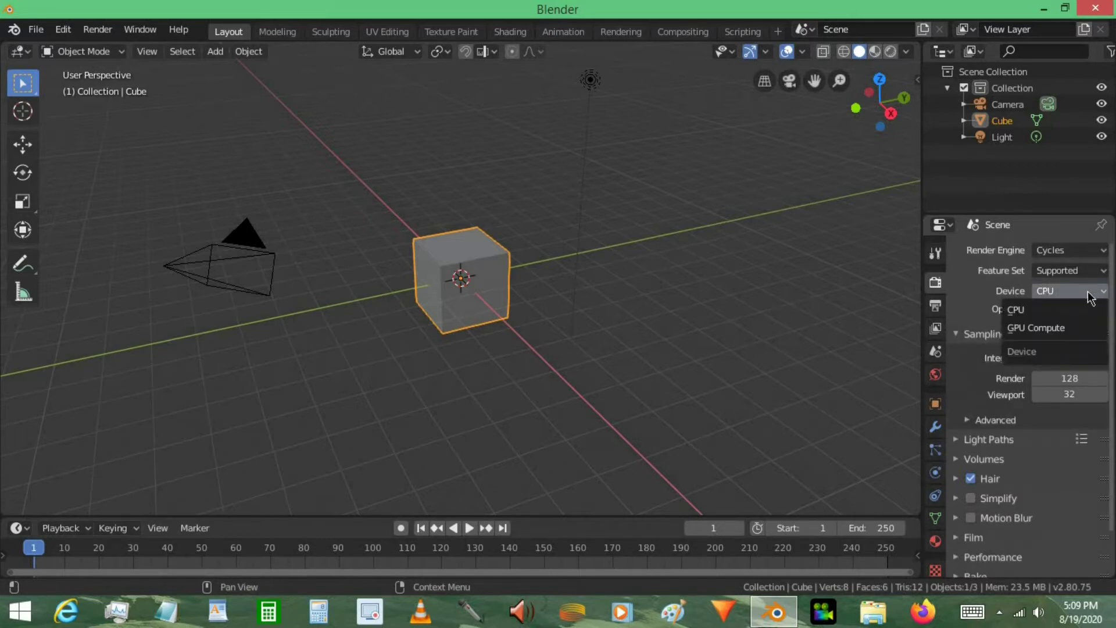
left_click(1055, 308)
scroll(1060, 337, "down", 2)
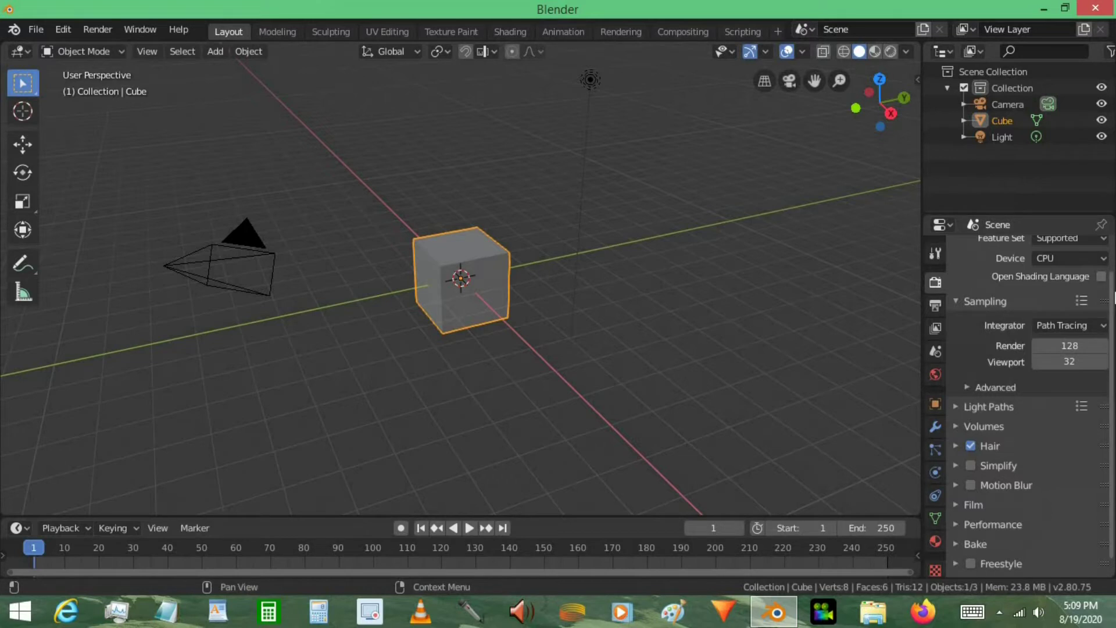
Step: Set the Cycles render samples to 100, leaving viewport samples at 32
left_click(1069, 346)
type("1000")
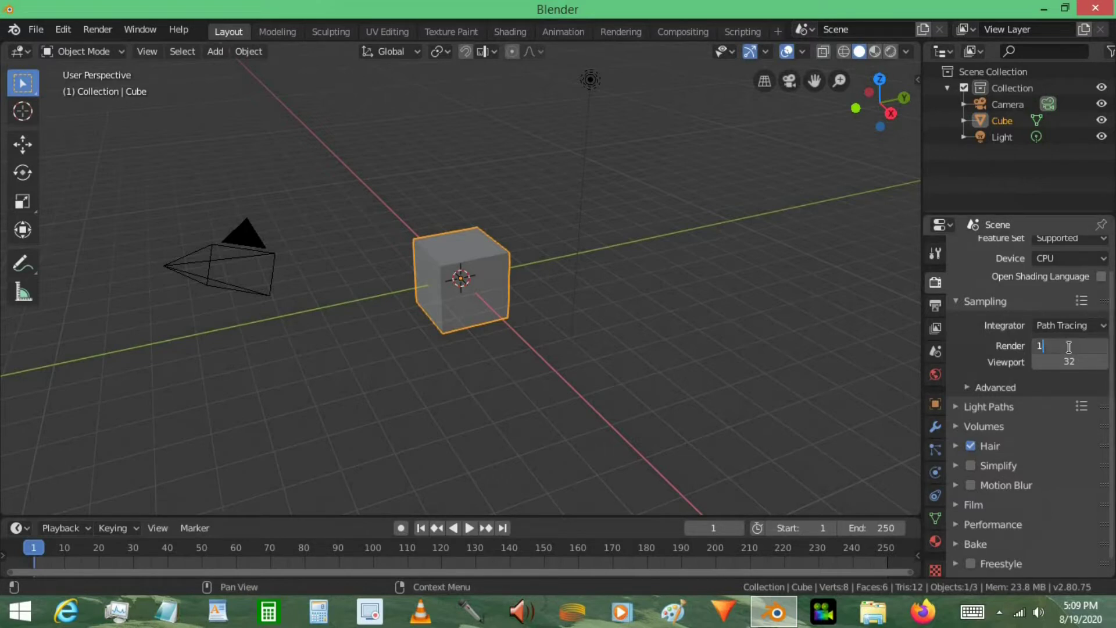
key("Return")
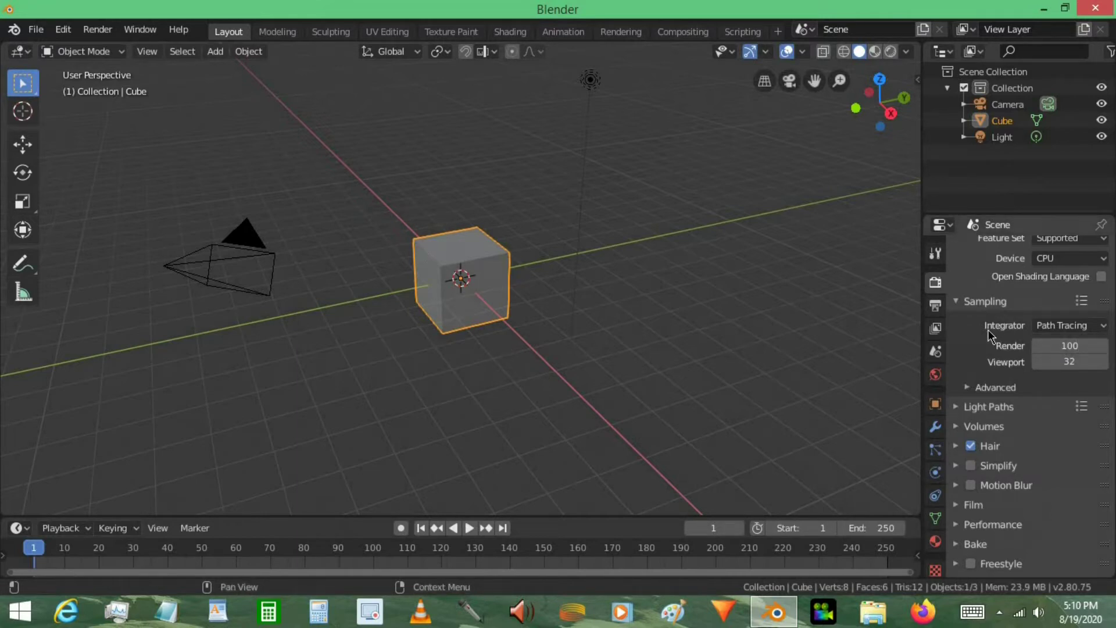
scroll(1015, 380, "down", 1)
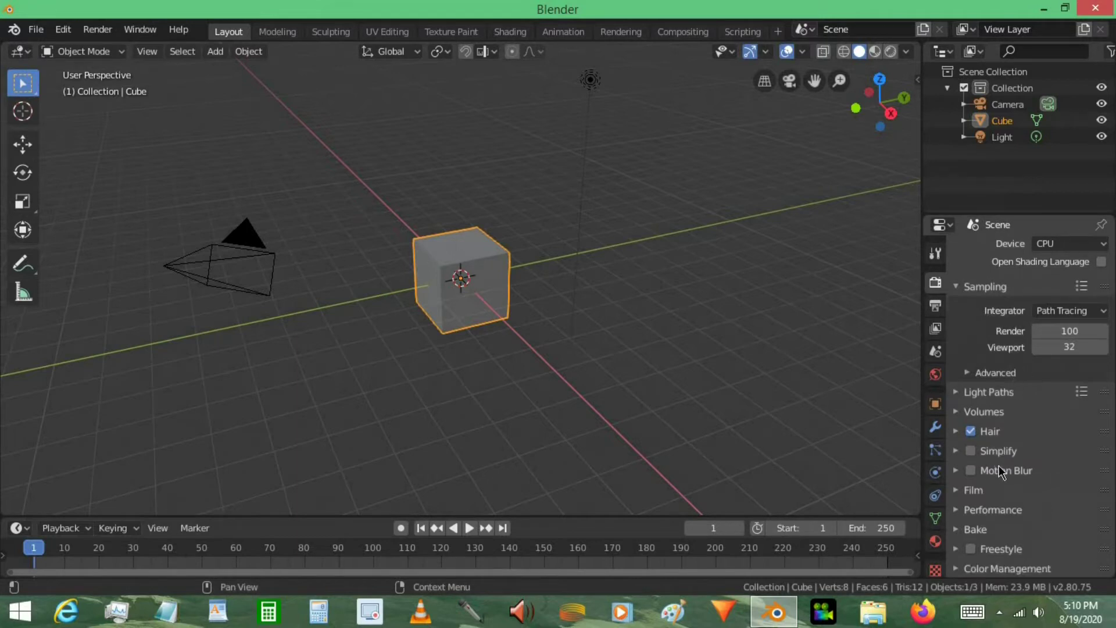
Step: Enable motion blur for the render, keeping the shutter at 0.50
left_click(1029, 470)
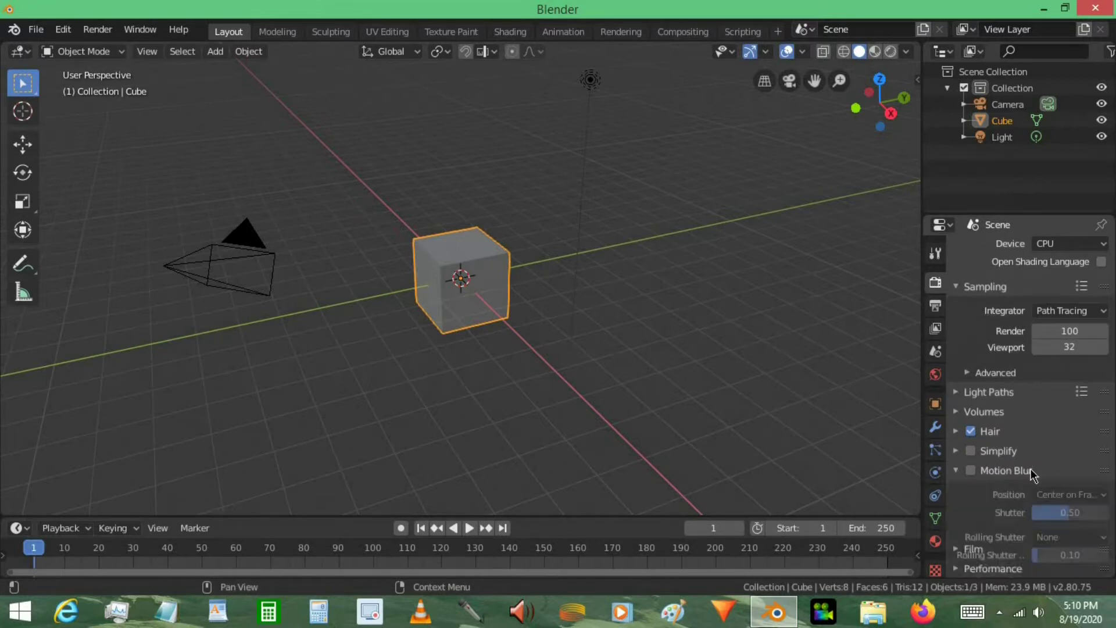
scroll(1054, 397, "down", 4)
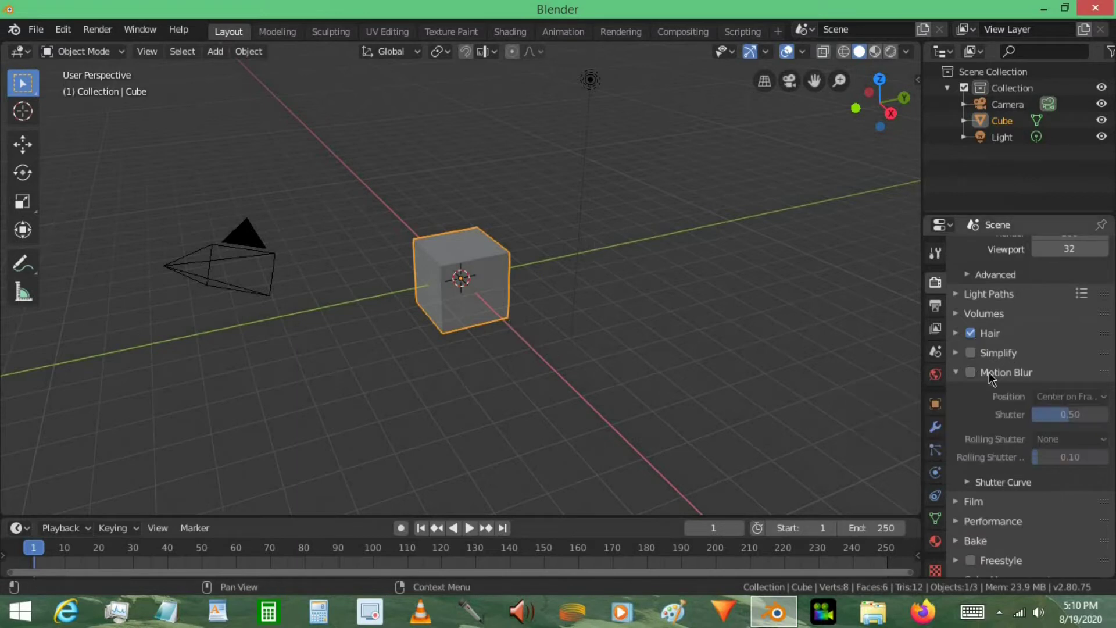
left_click(970, 372)
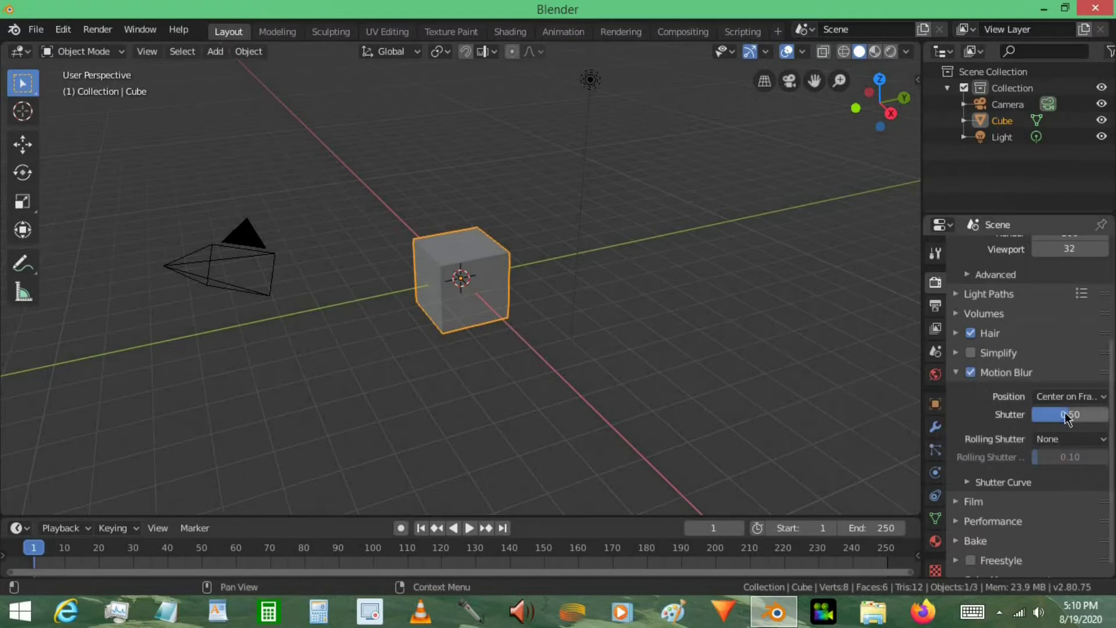
mouse_move(1069, 414)
left_mouse_down()
mouse_move(1034, 413)
mouse_move(1107, 414)
mouse_move(1036, 414)
mouse_move(1072, 419)
left_mouse_up()
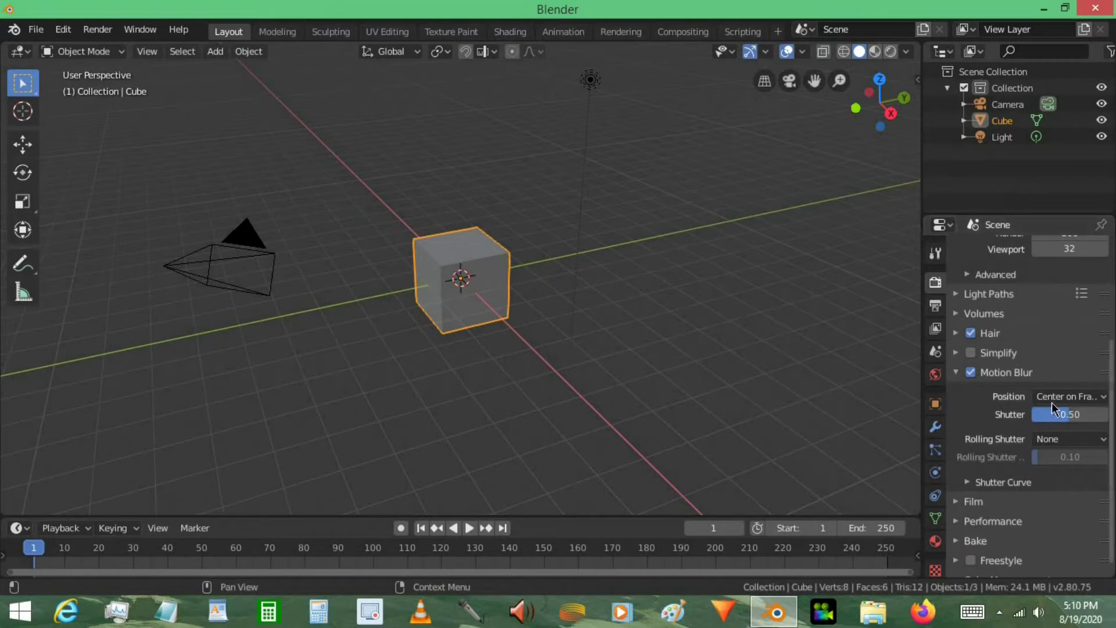
key("BackSpace")
scroll(1039, 498, "down", 1)
scroll(1038, 498, "up", 6)
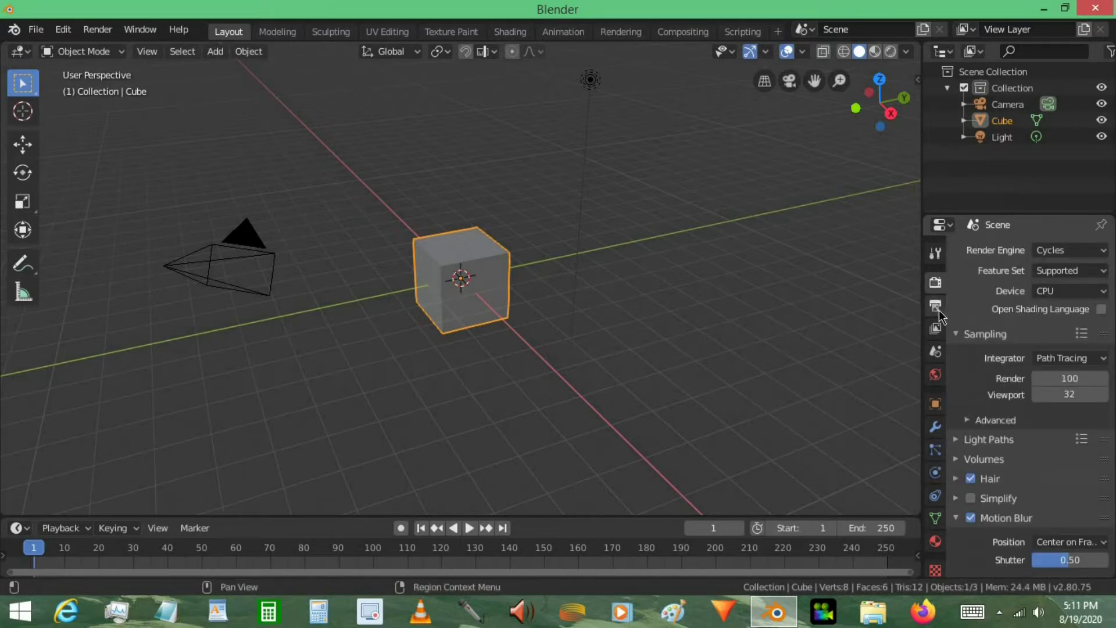
left_click(936, 305)
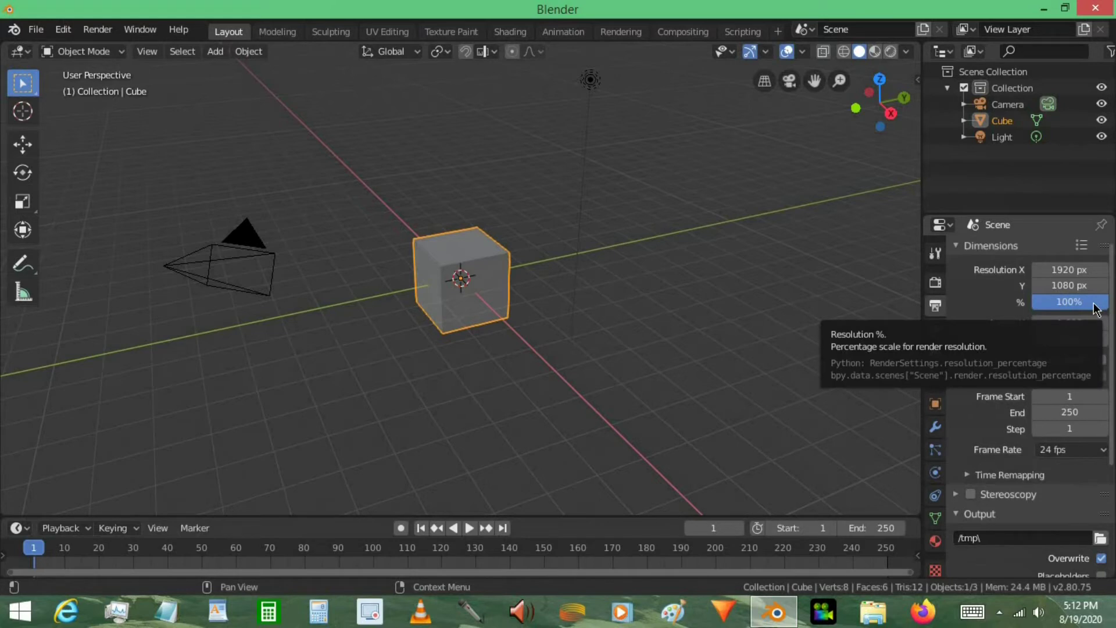
Step: Try a 50% resolution scale, then return it to 100% at 1920 × 1080 px
left_click(1059, 305)
key("BackSpace")
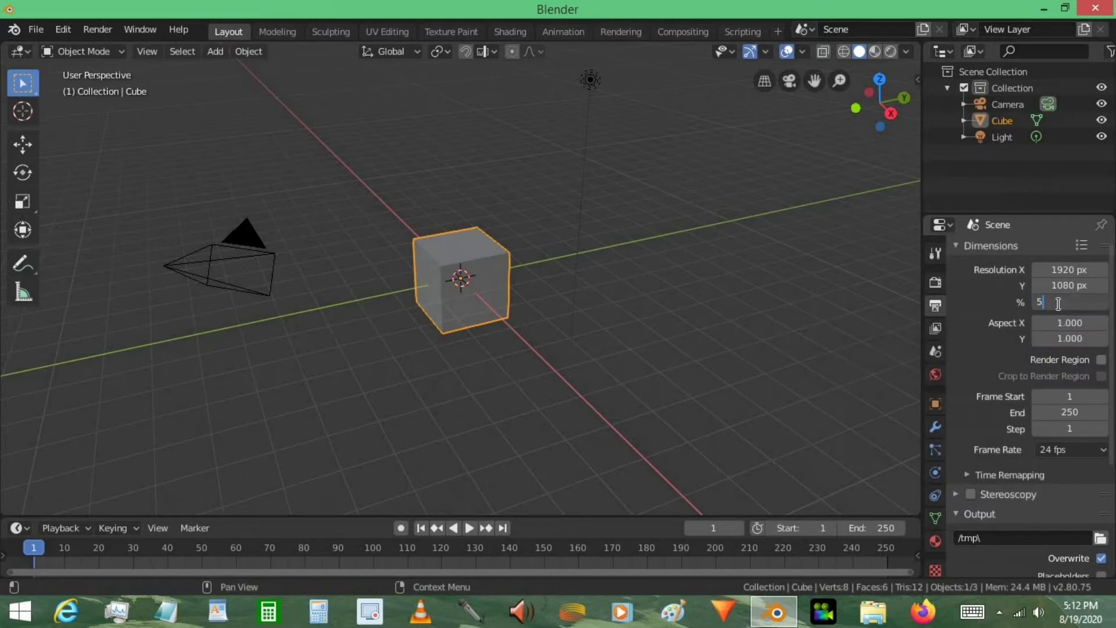
key("Return")
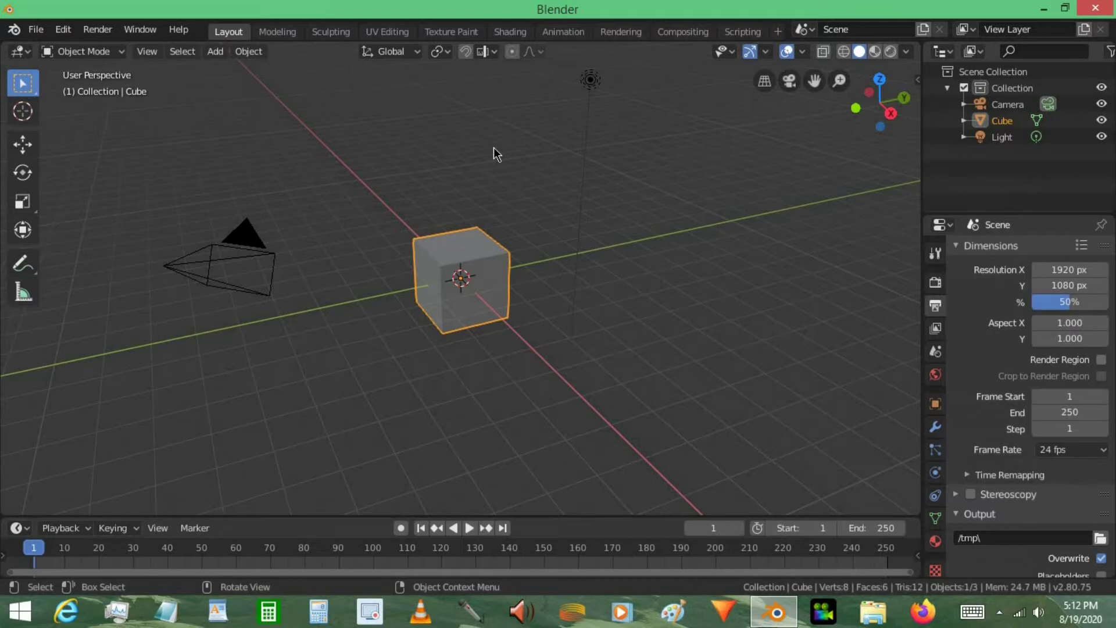
left_click(935, 283)
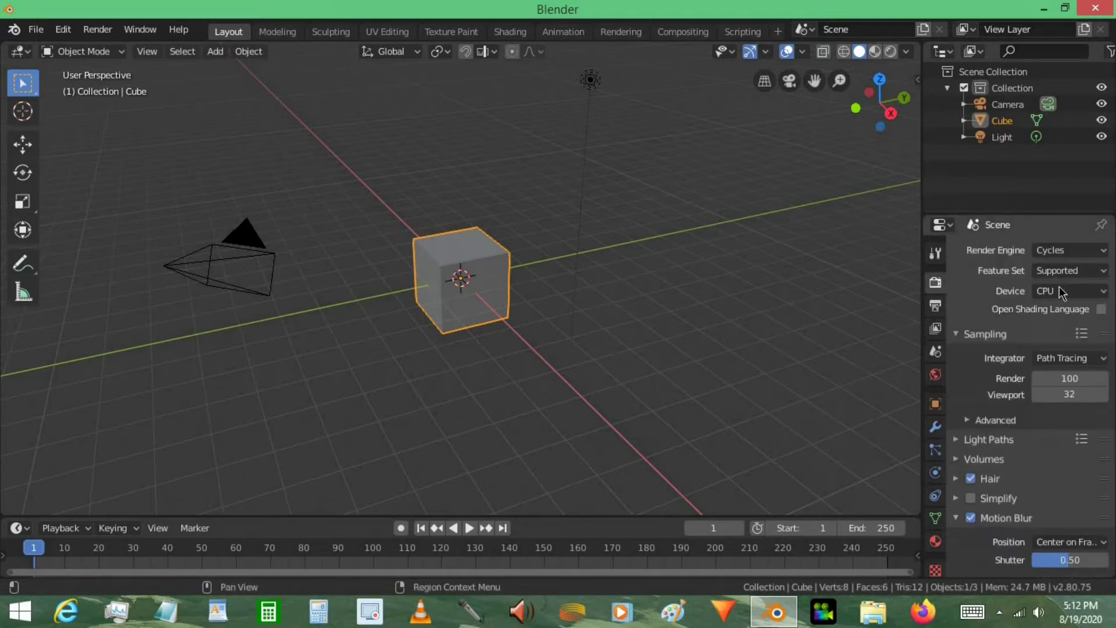
left_click(936, 305)
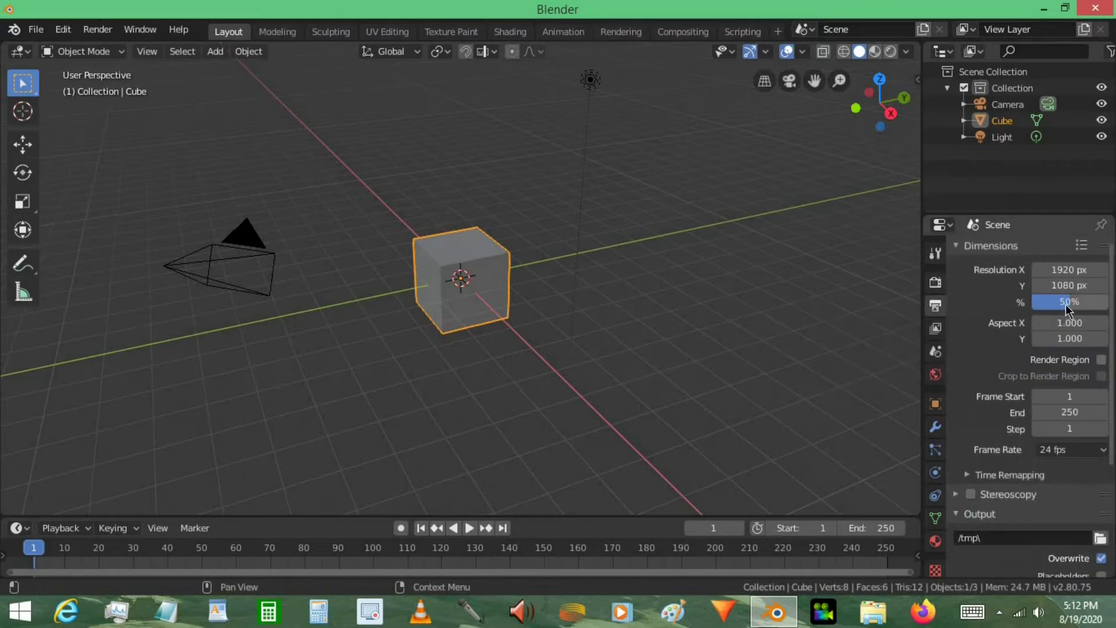
left_click_drag(1059, 302, 1081, 306)
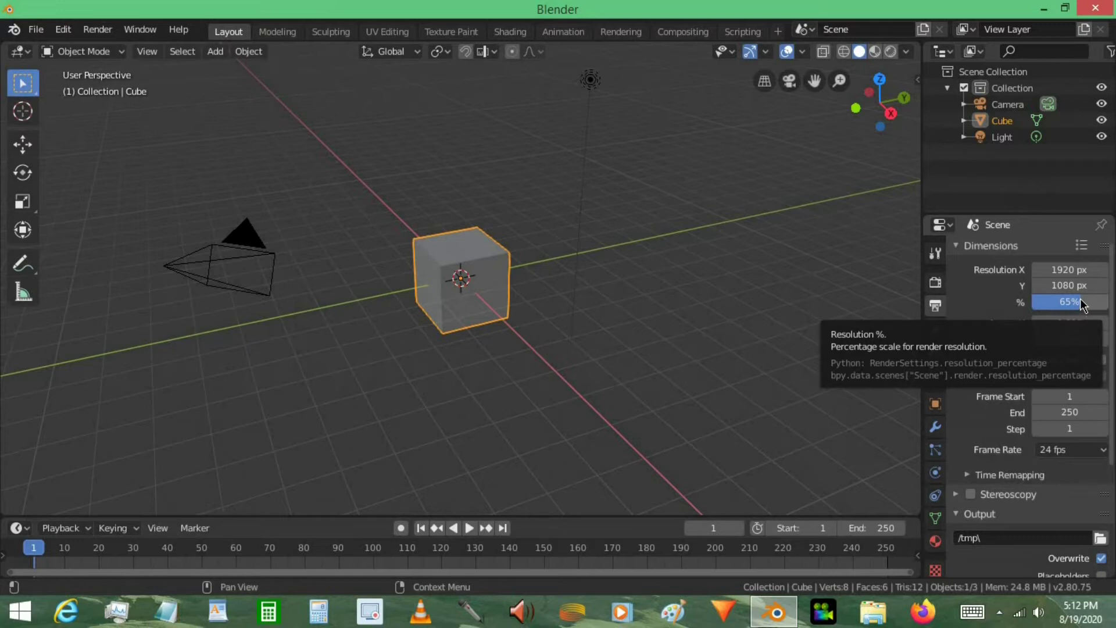
left_click_drag(1077, 307, 1110, 306)
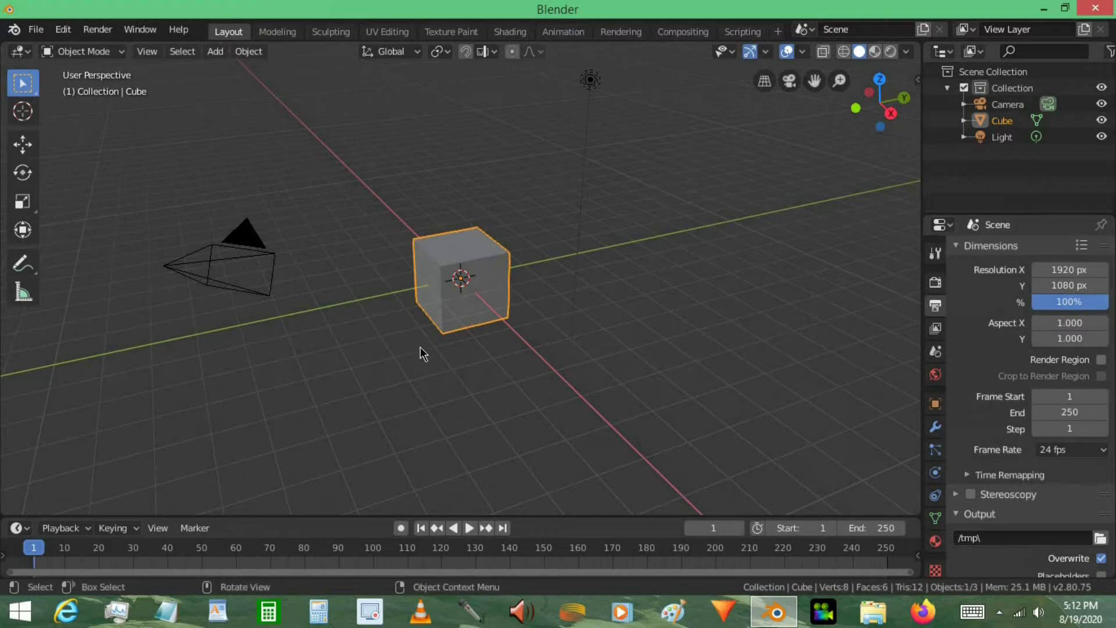
Step: View through the camera, try Aspect X values 3.3 and 1.3, then restore Aspect X to 1.000
scroll(1053, 291, "down", 2)
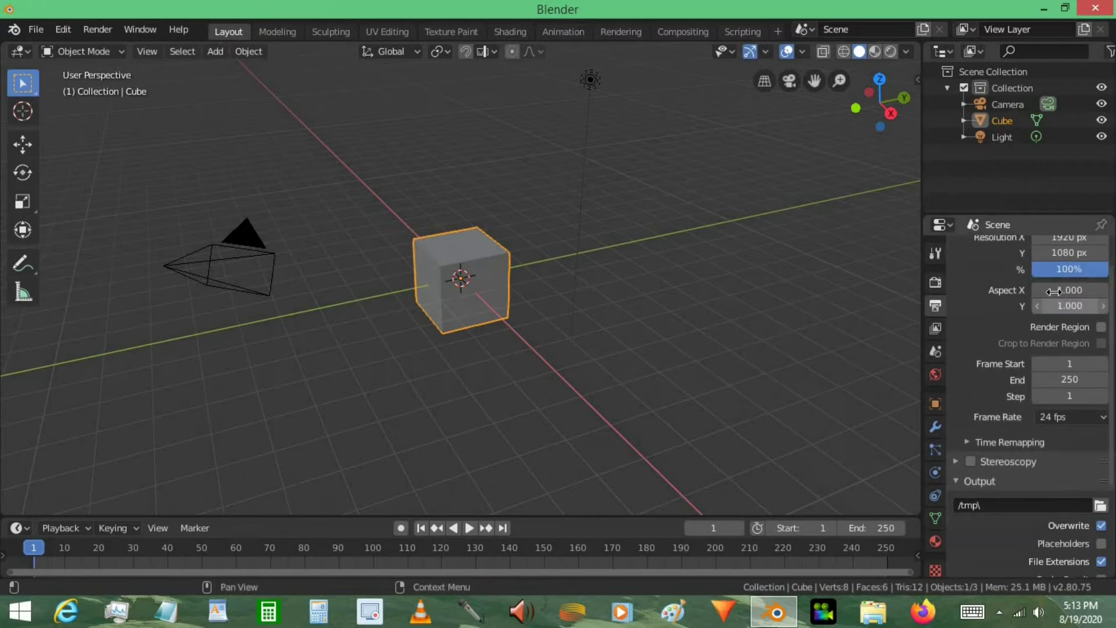
key("KP_0")
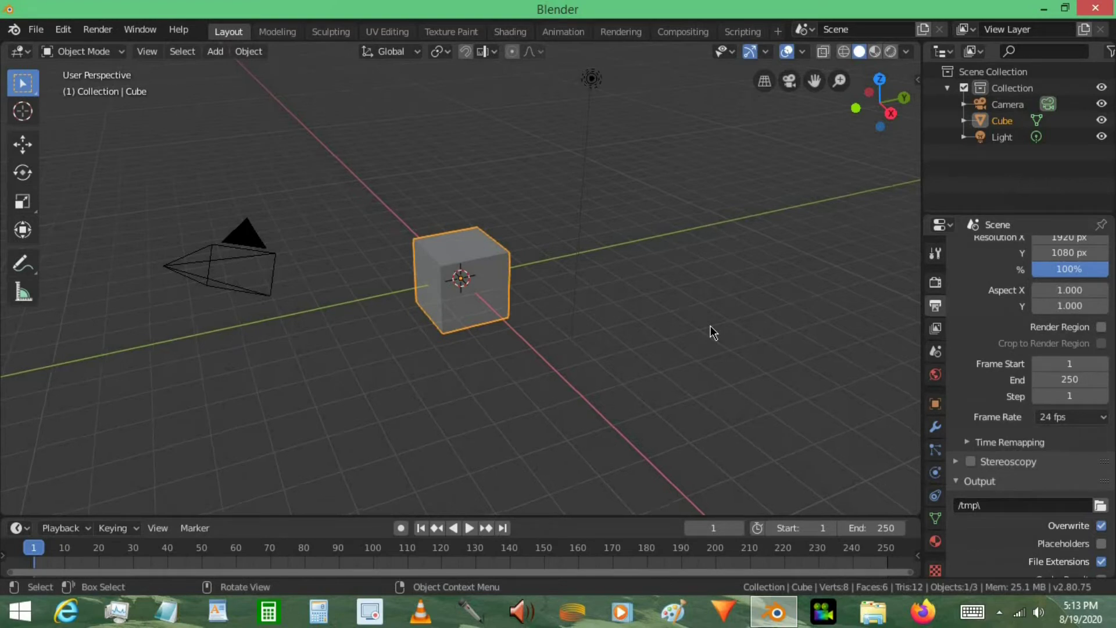
left_click(1069, 289)
type("3.3")
key("Return")
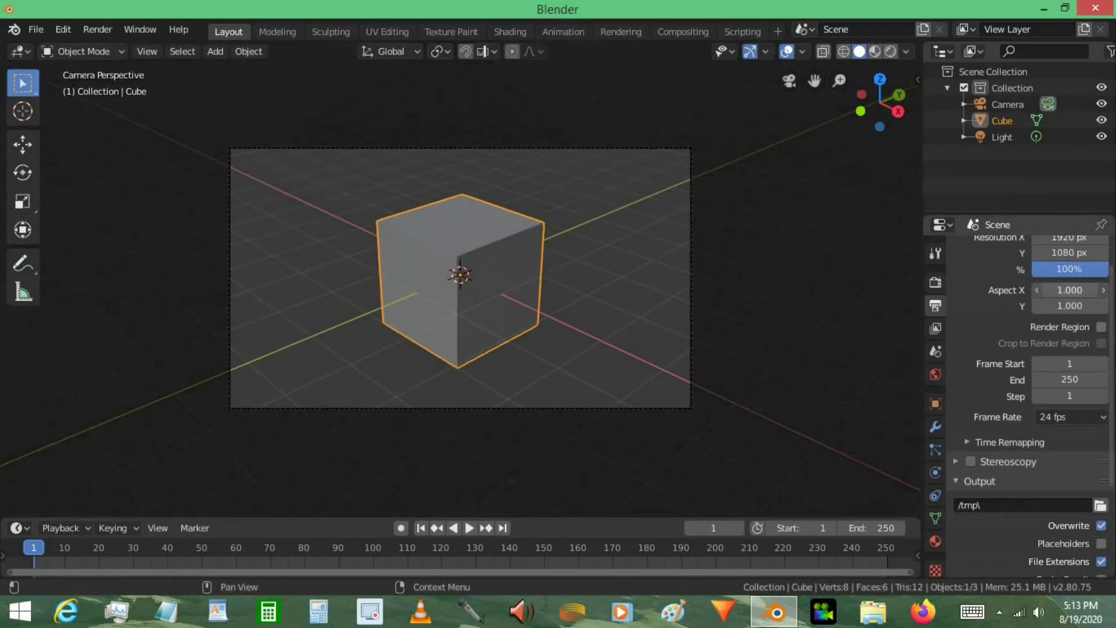
key("ctrl+z")
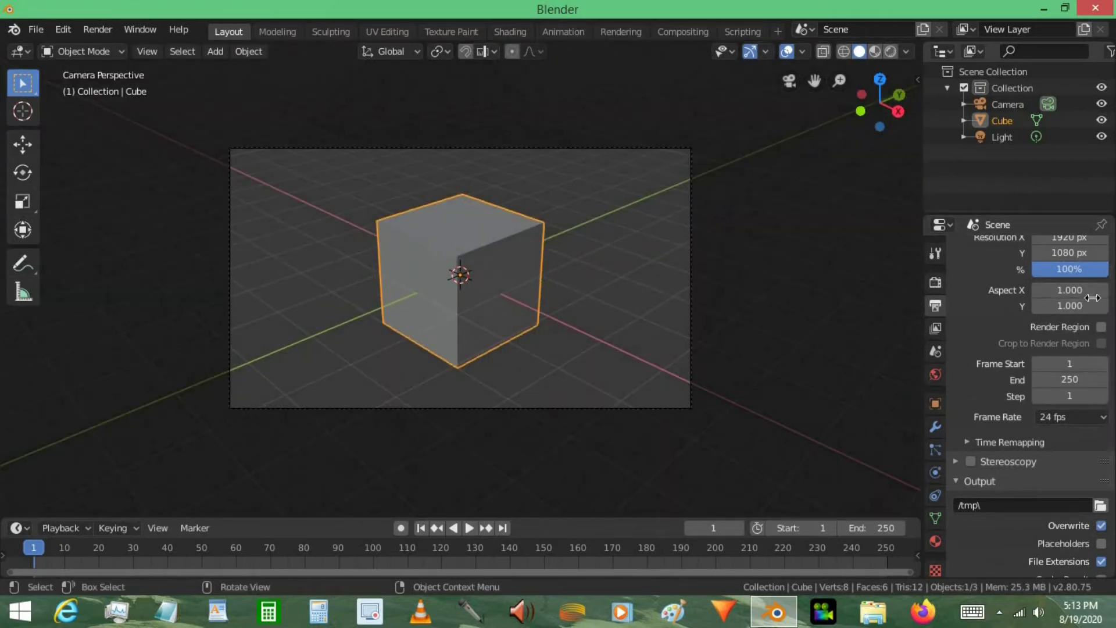
left_click(1070, 289)
type("1.3")
key("Return")
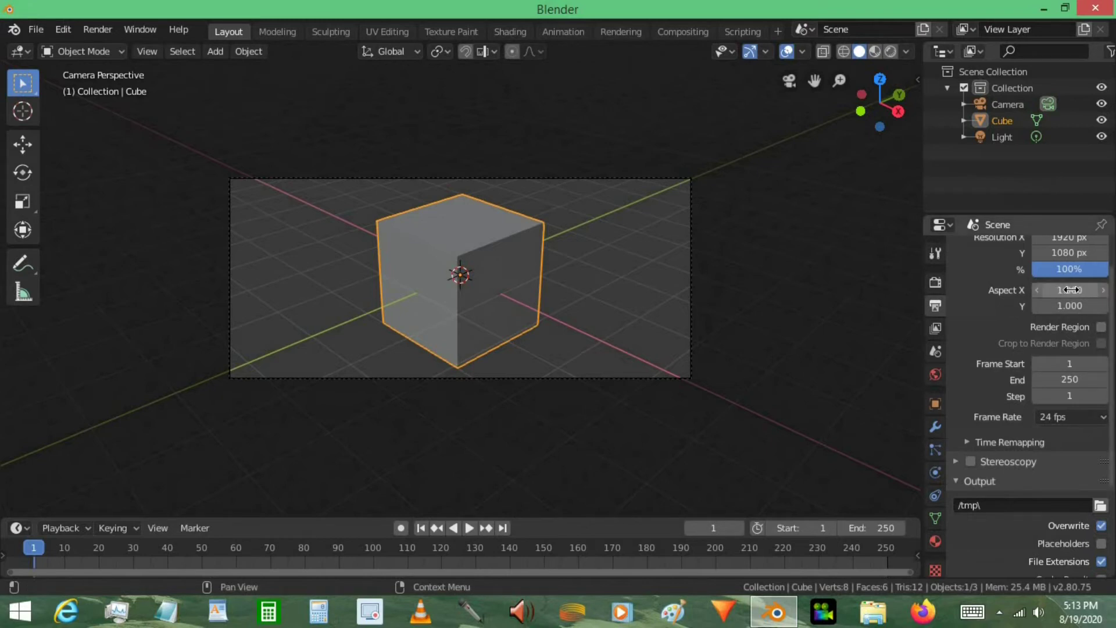
left_click_drag(1071, 290, 1046, 289)
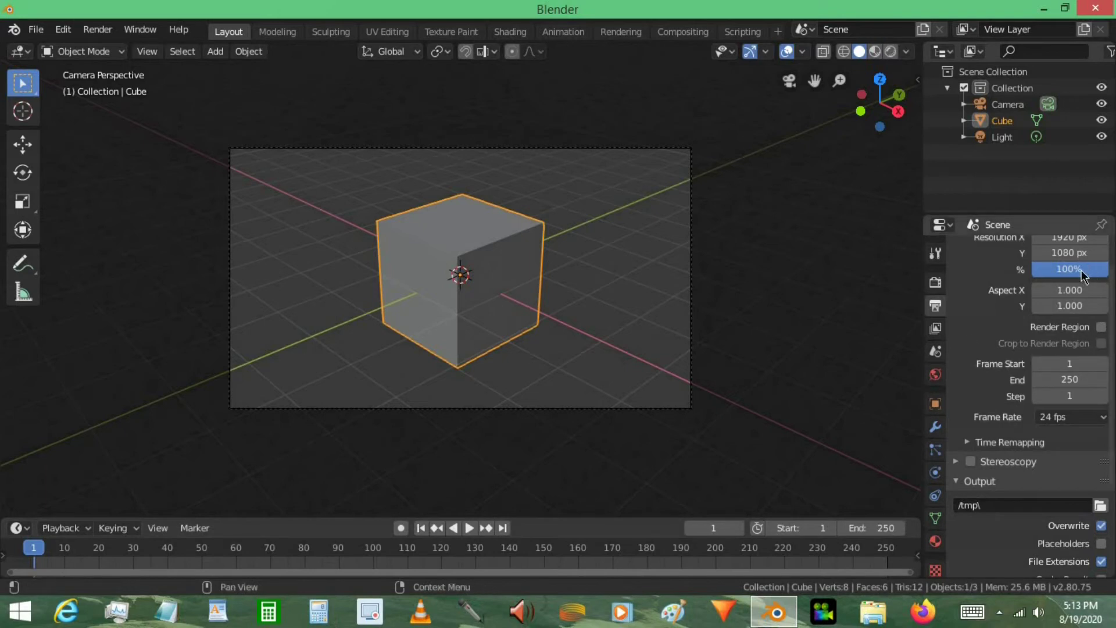
Step: Try Aspect Y 2.5 and a later start frame, reverting to Aspect Y 1.000 and Frame Start 1
left_click(1069, 306)
type("2.5")
key("Return")
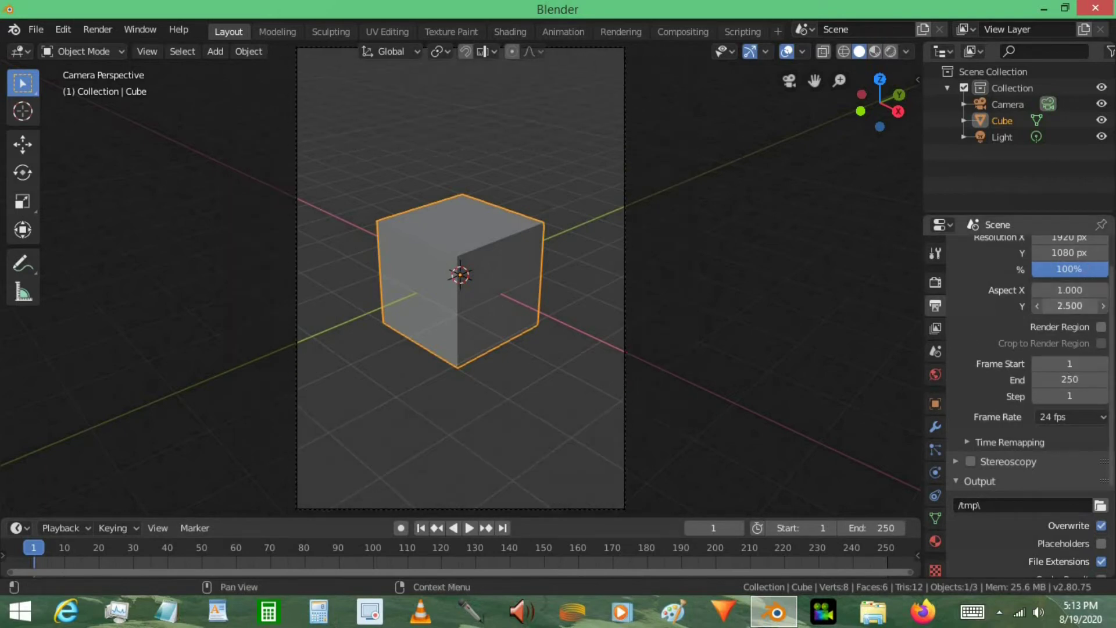
key("ctrl+z")
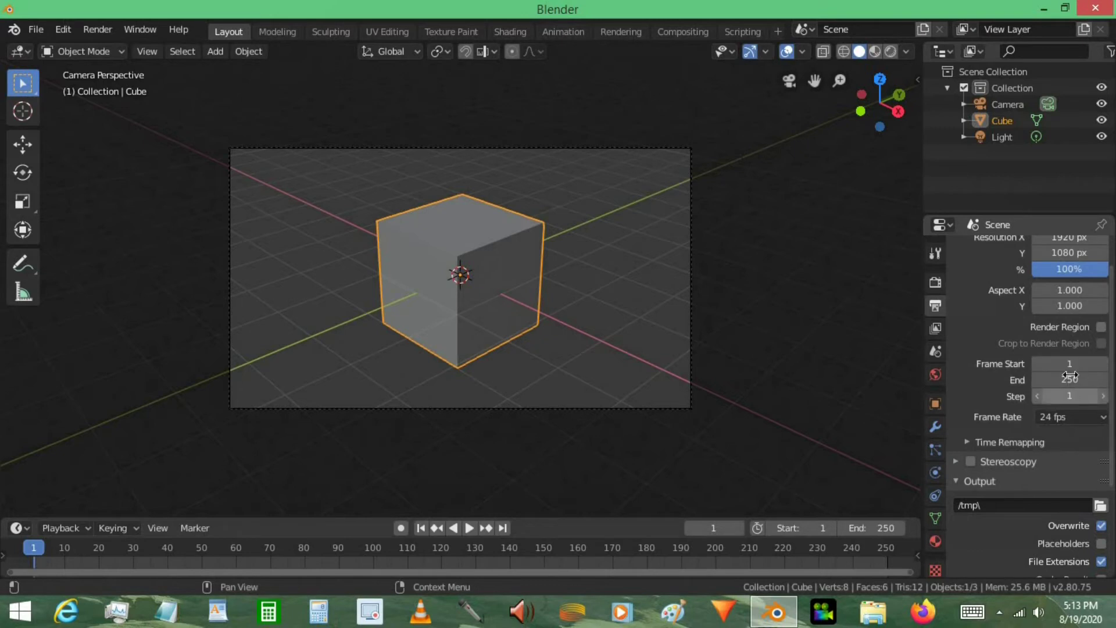
left_click_drag(814, 527, 848, 528)
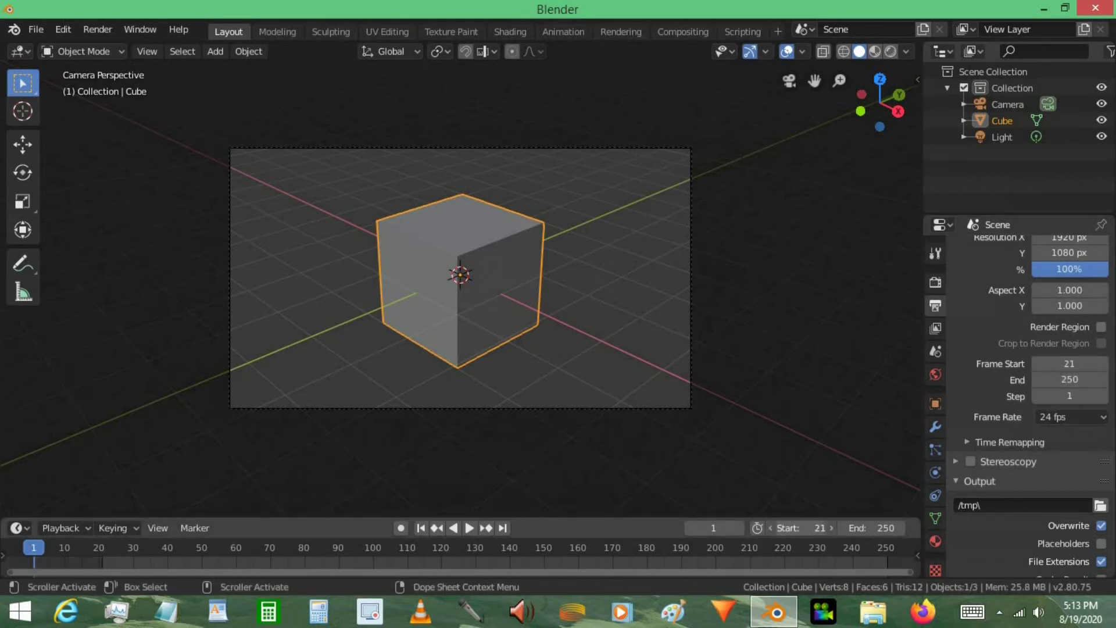
left_click_drag(1063, 367, 1104, 367)
key("Escape")
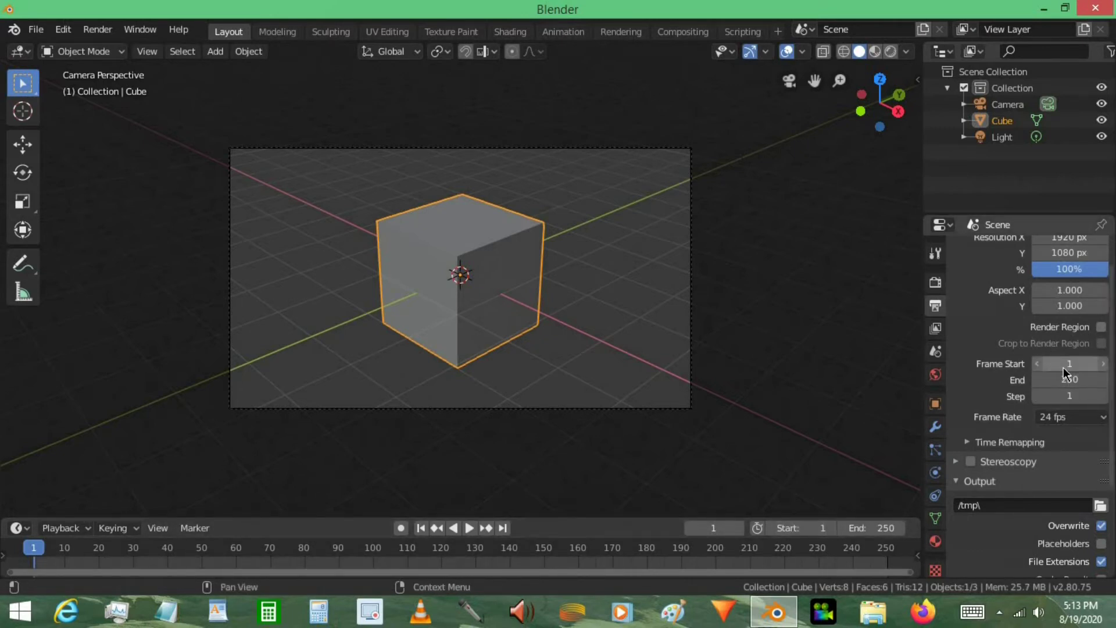
scroll(1068, 393, "down", 3)
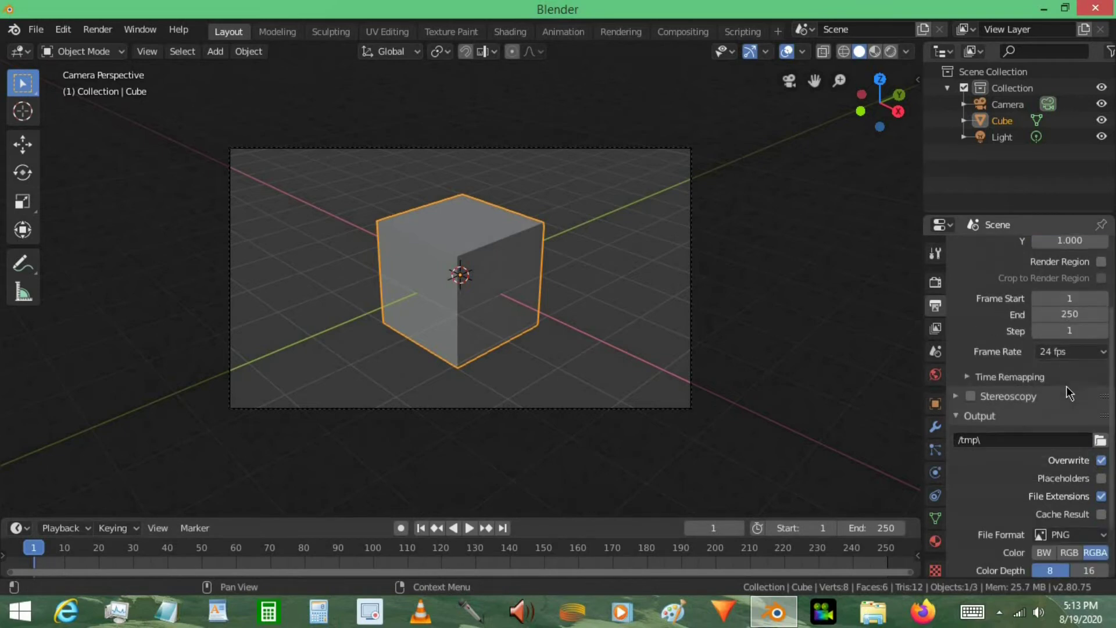
scroll(1068, 392, "down", 2)
left_click(1068, 321)
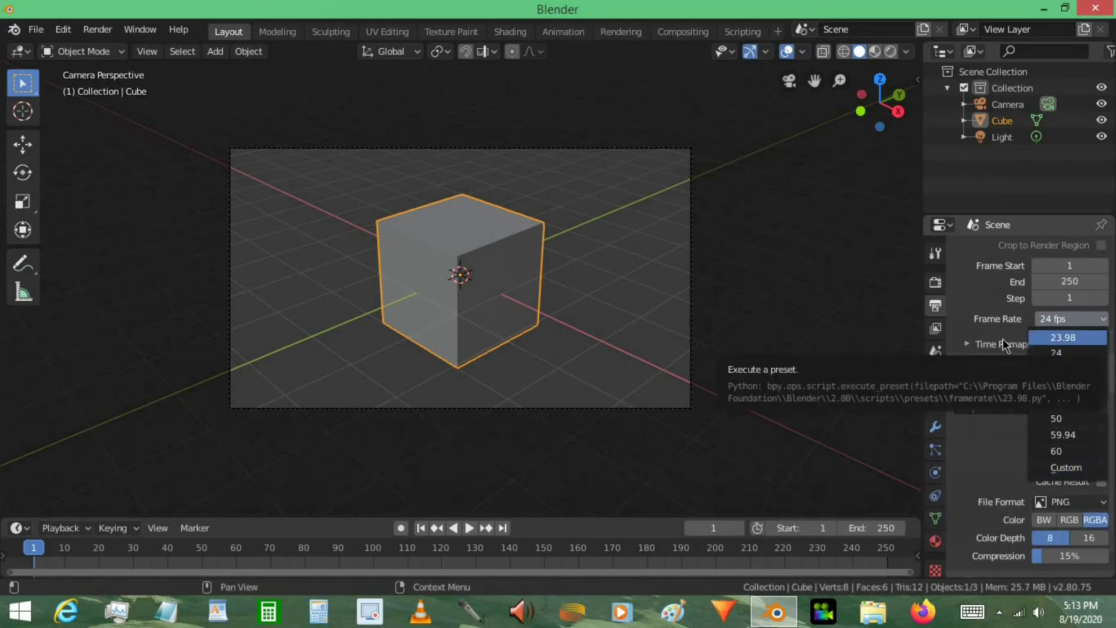
left_click(1101, 352)
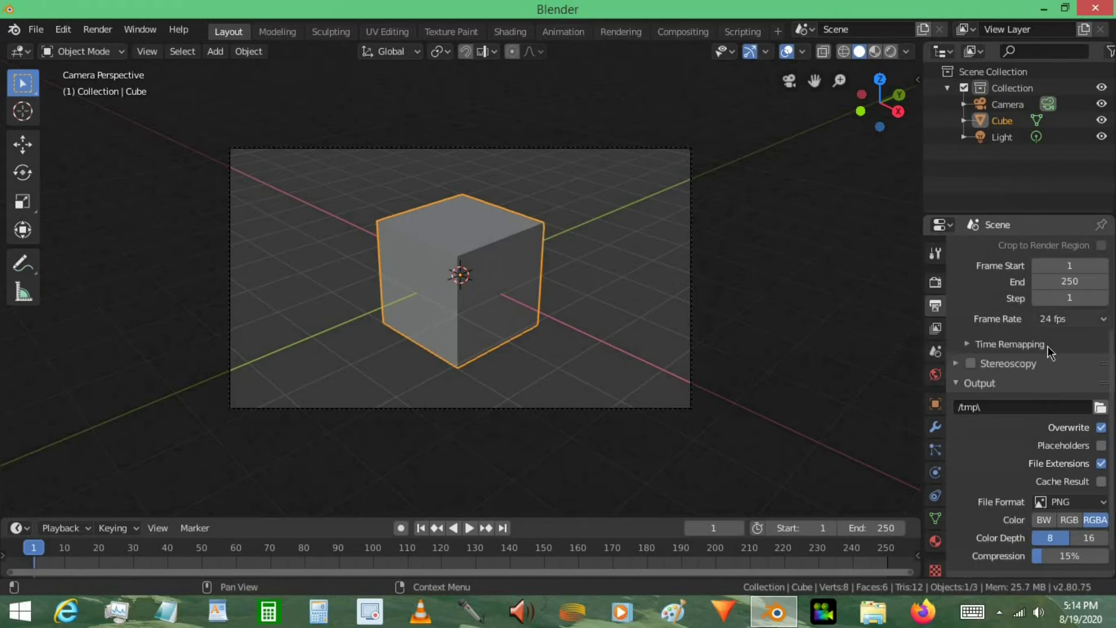
scroll(1026, 401, "down", 1)
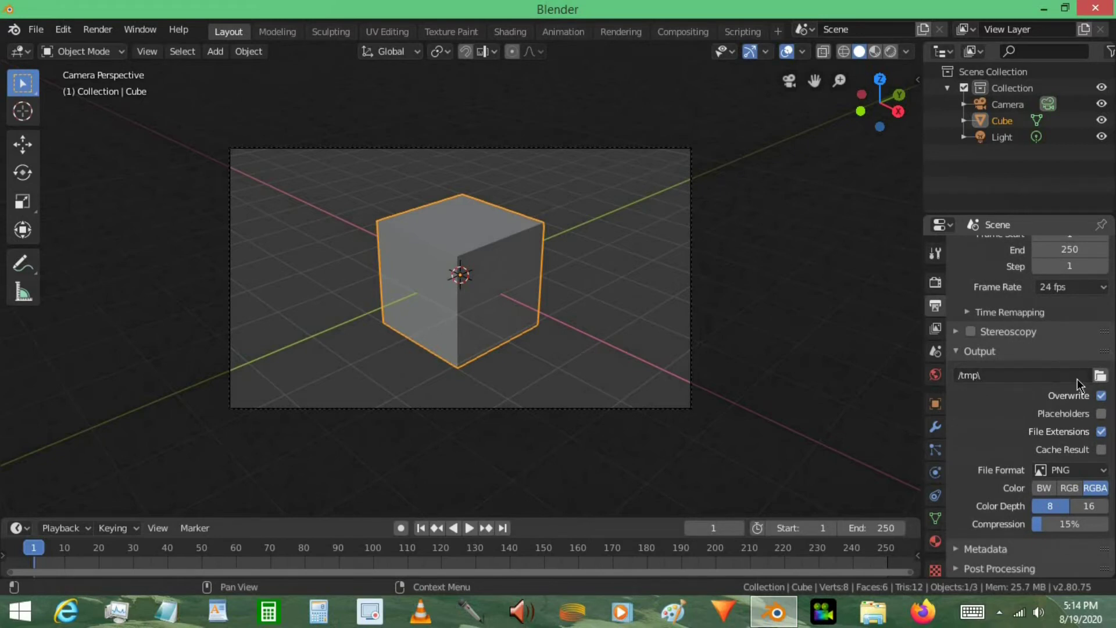
left_click(1100, 376)
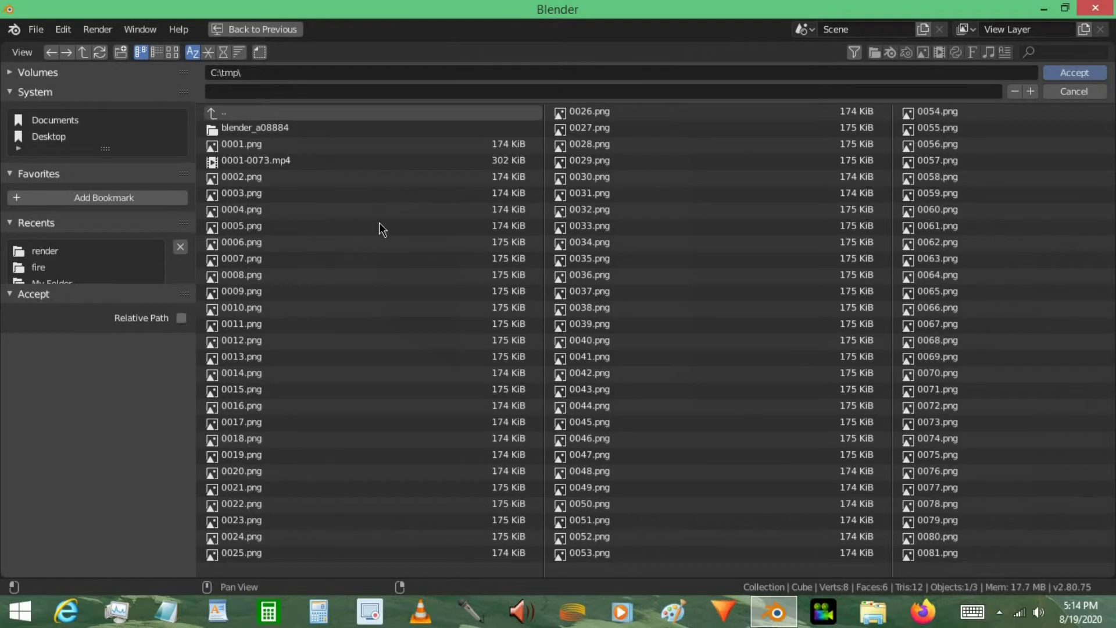
Step: Scroll through the rendered PNG frames in C:\tmp\ and close the browser without changing the path
scroll(554, 357, "down", 10)
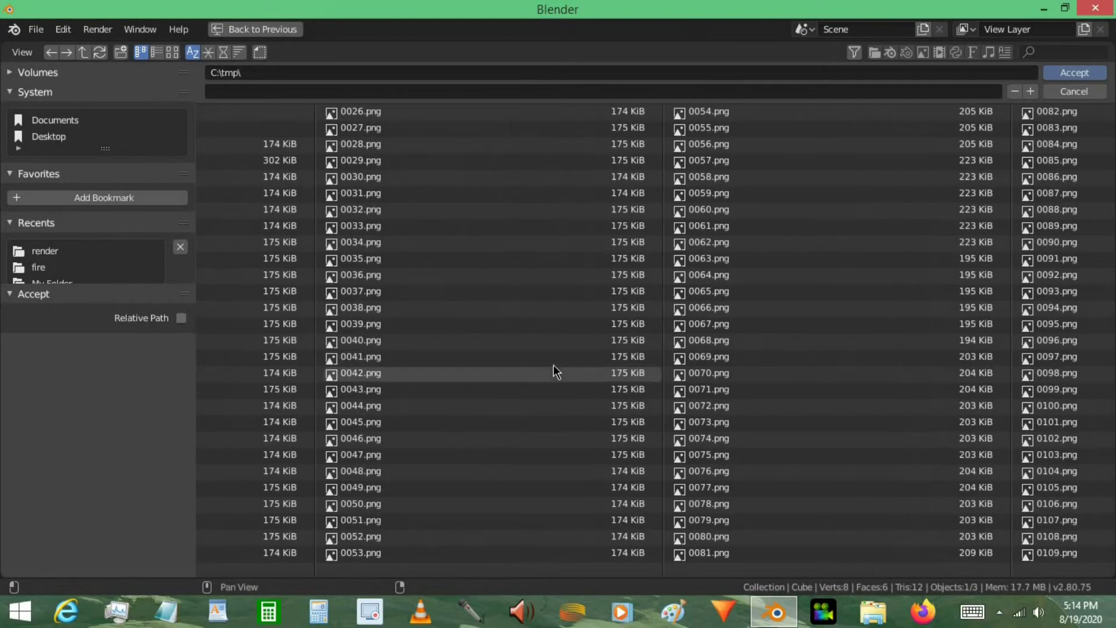
scroll(752, 372, "down", 3)
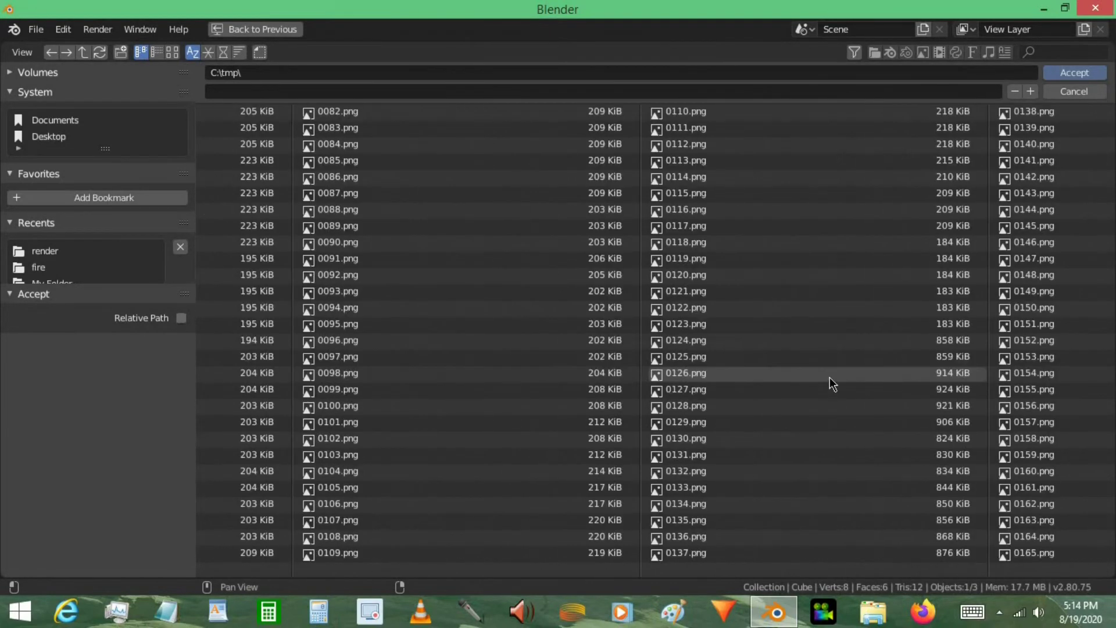
scroll(829, 375, "up", 8)
scroll(824, 375, "up", 4)
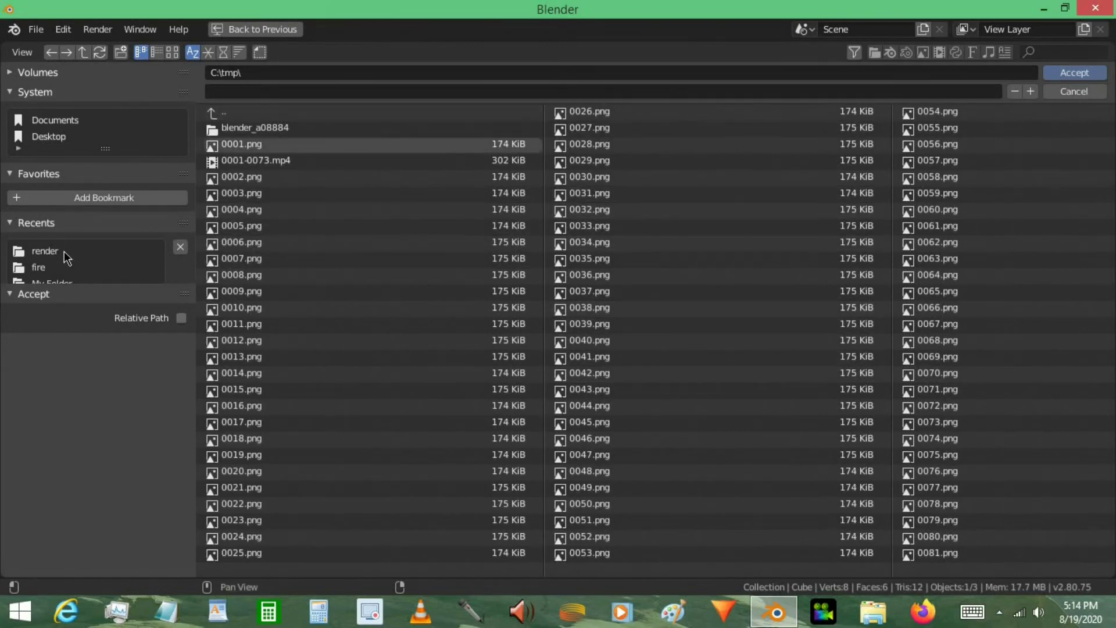
left_click(1074, 91)
Step: Keep the PNG output file format and move the current frame to 153
scroll(1049, 374, "down", 2)
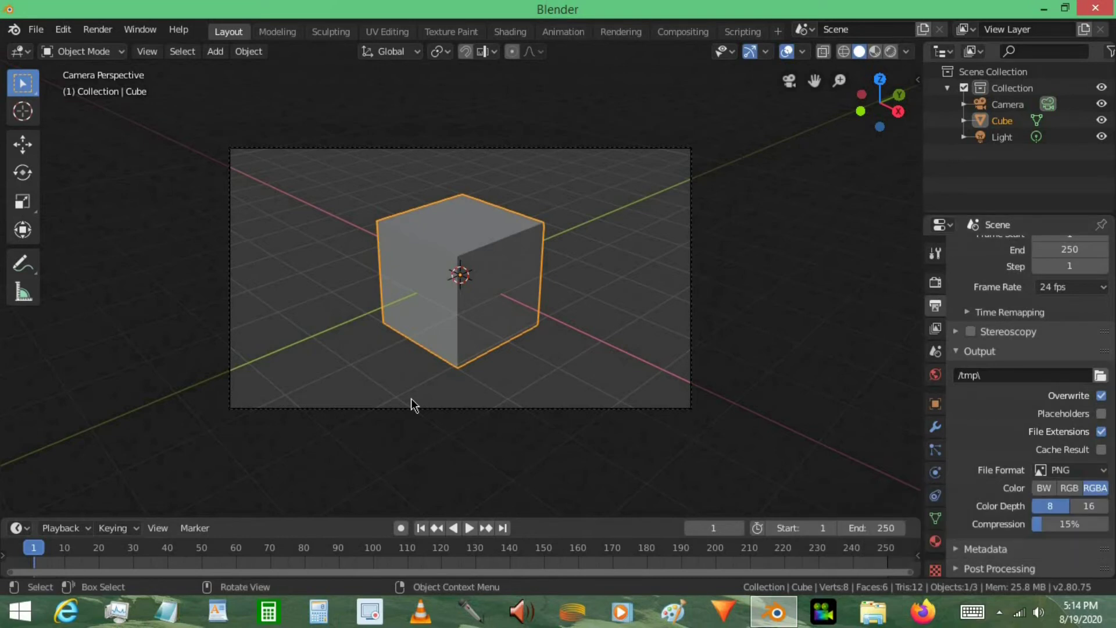
left_click(1054, 469)
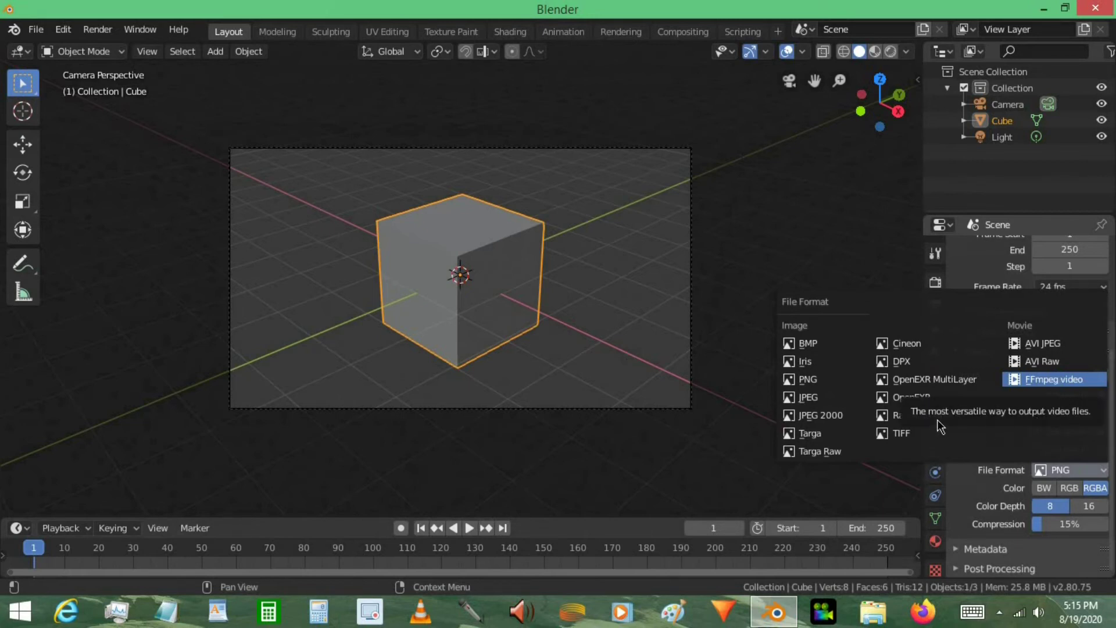
left_click(828, 386)
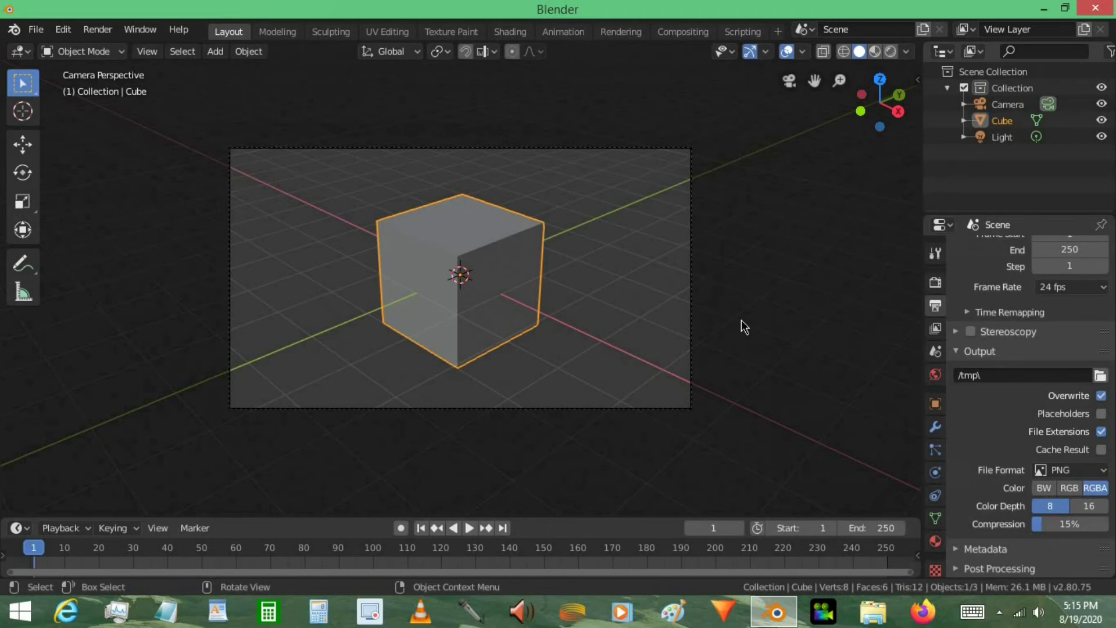
left_click(554, 549)
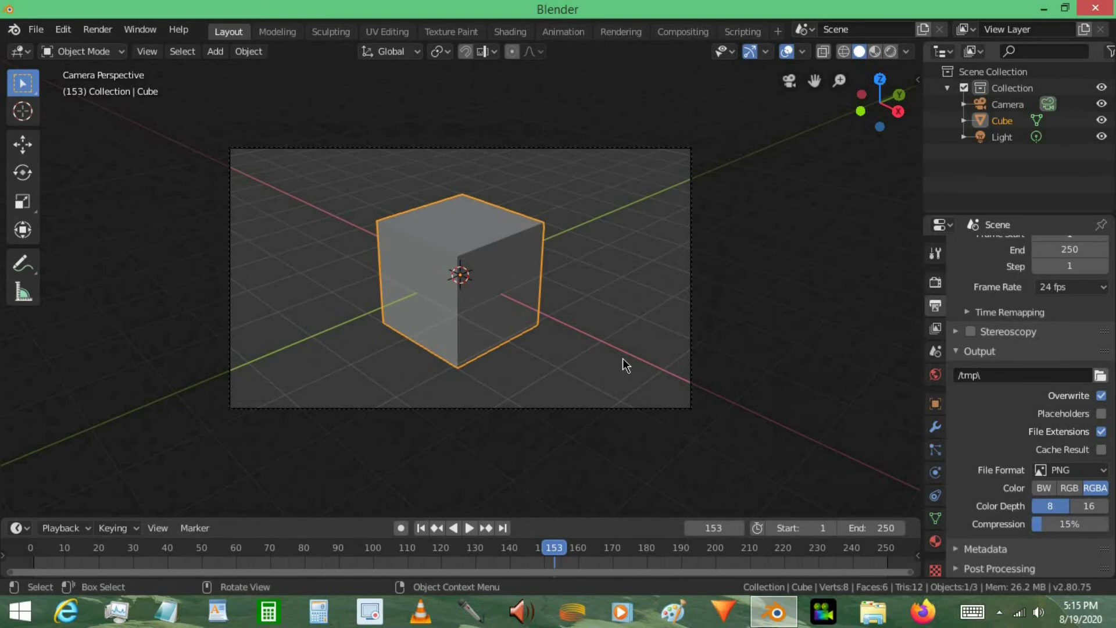
Step: Turn the main area into the Video Sequencer and set the current frame to 1
left_click(20, 52)
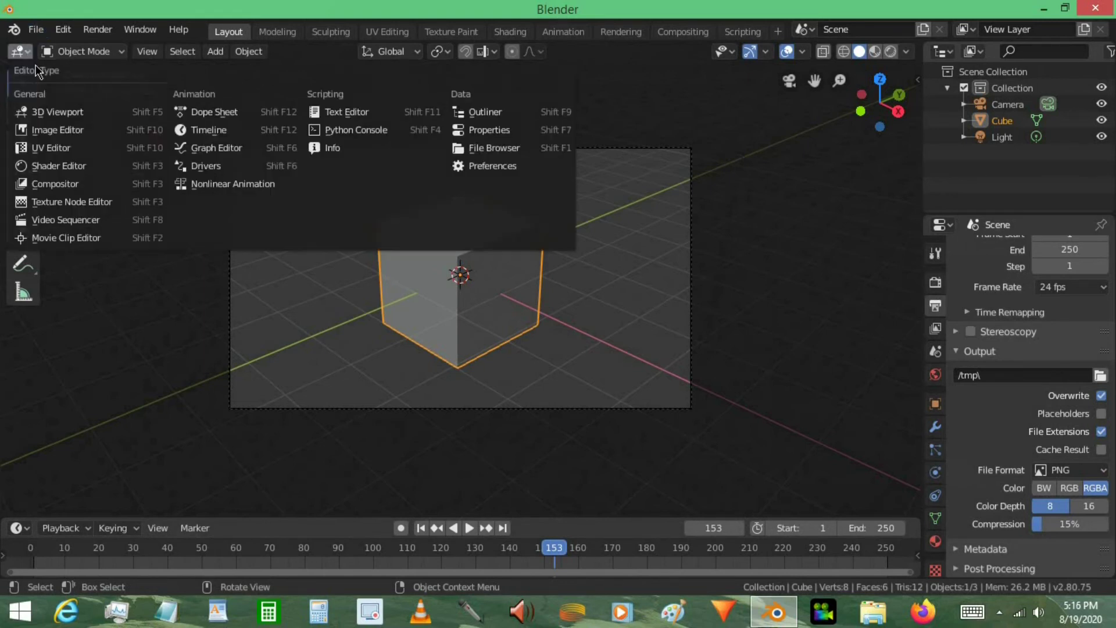
left_click(58, 220)
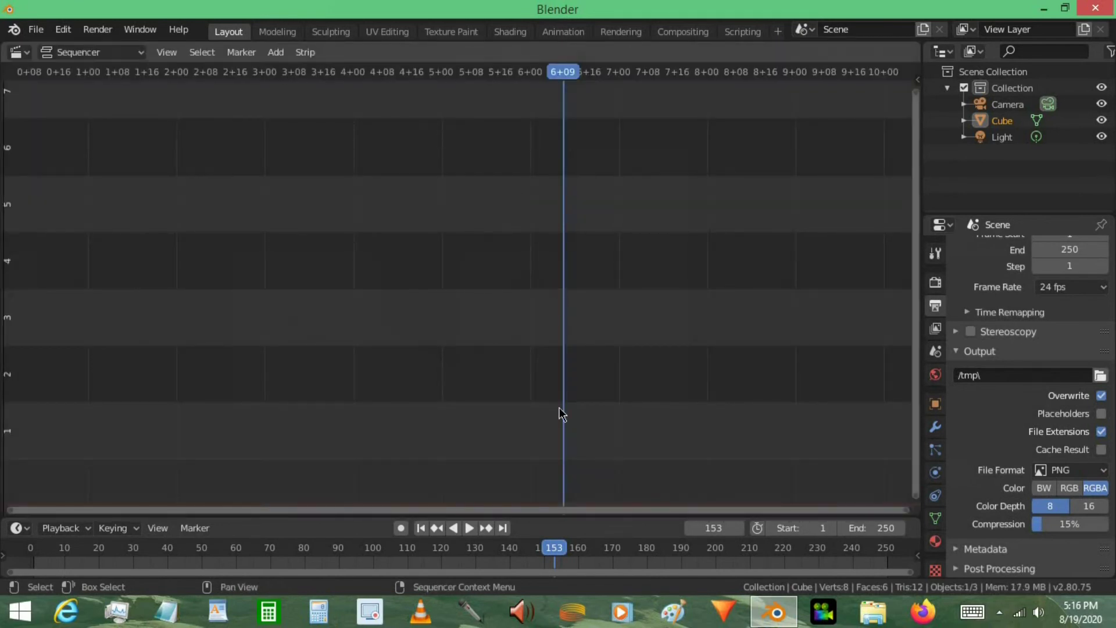
left_click(420, 528)
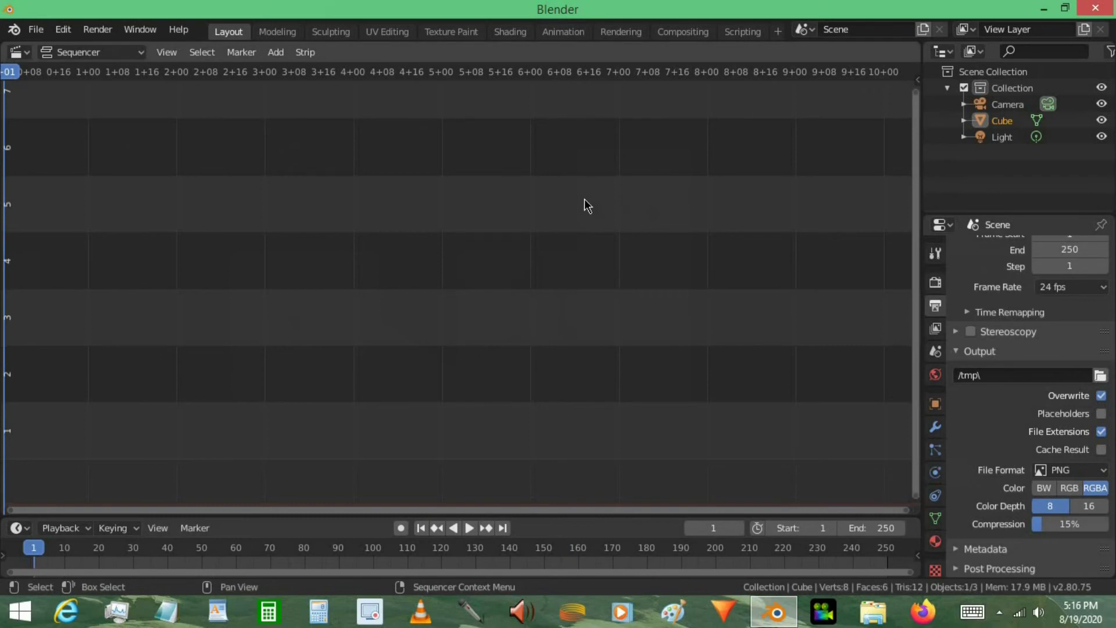
Step: Add all PNG frames from the recent render folder as an image strip
key("shift+a")
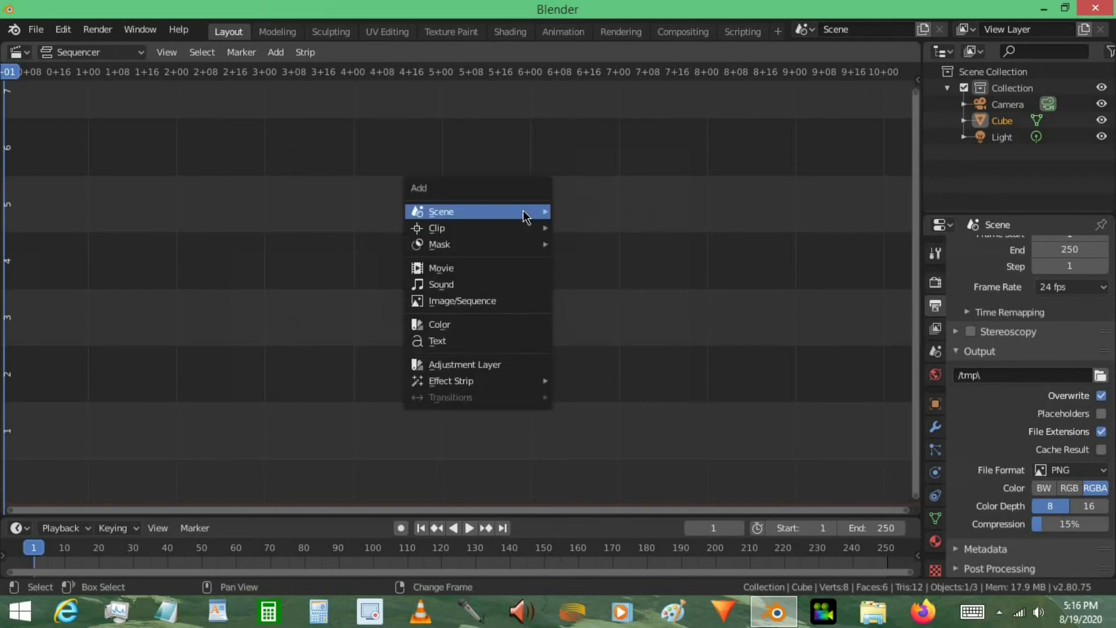
left_click(462, 307)
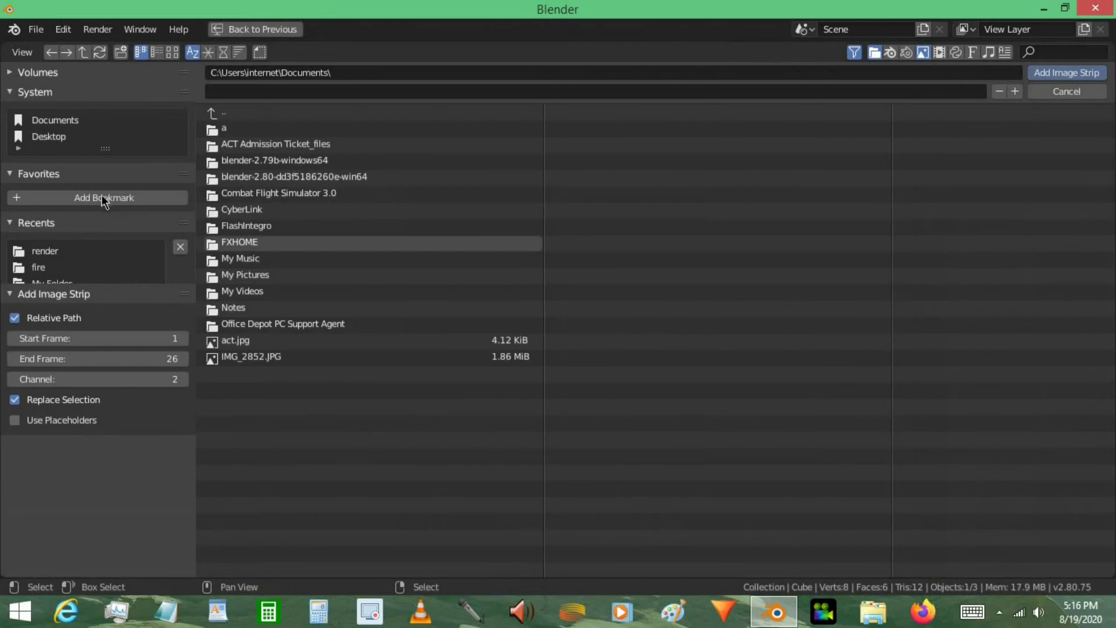
scroll(103, 131, "down", 5)
left_click(56, 113)
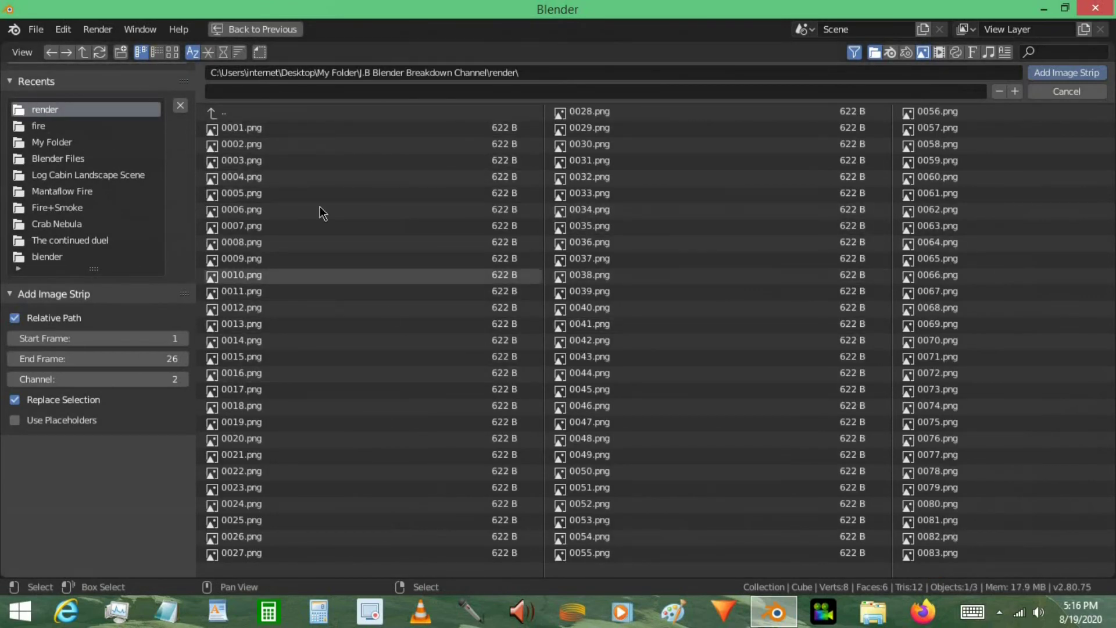
key("a")
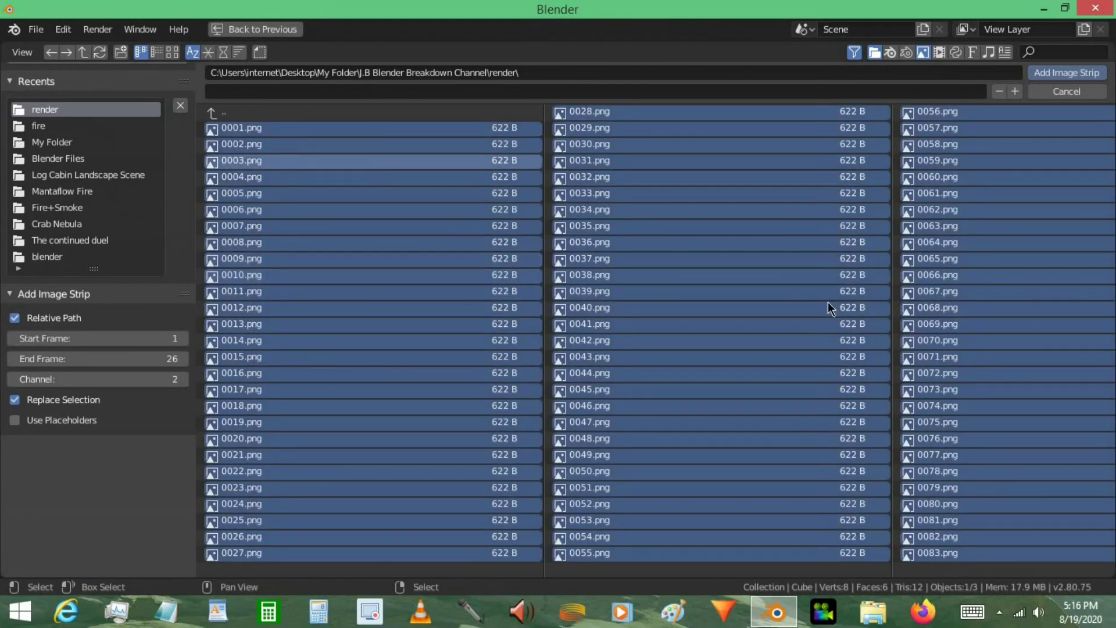
left_click(1082, 75)
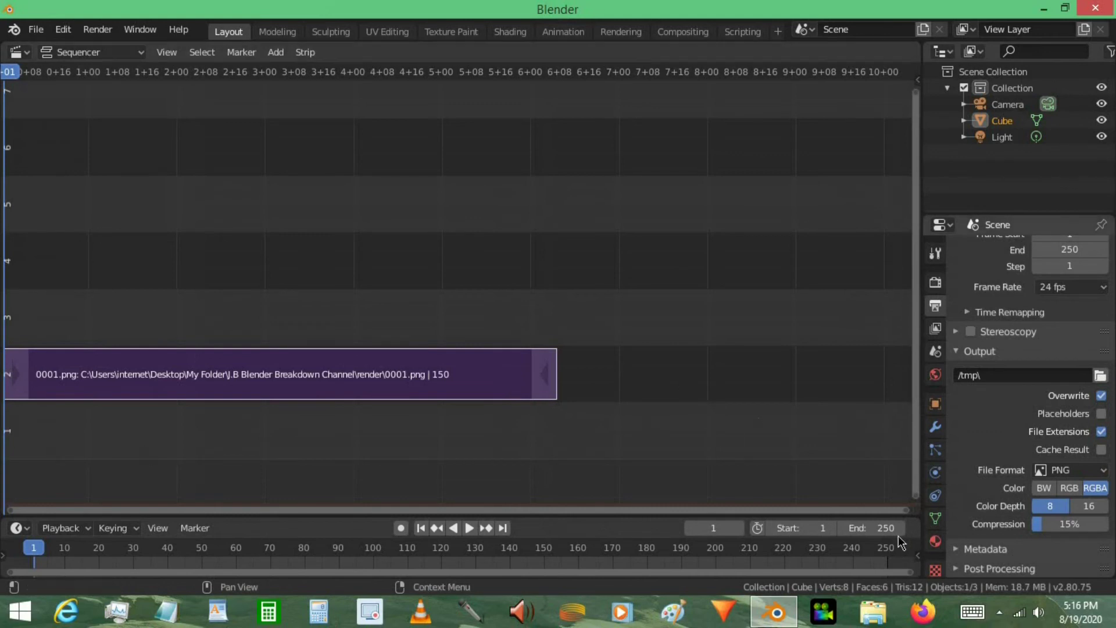
Step: Set the scene end frame to 150 and keep the frame rate at 24 fps
mouse_move(871, 528)
left_mouse_down()
mouse_move(814, 527)
mouse_move(860, 528)
left_mouse_up()
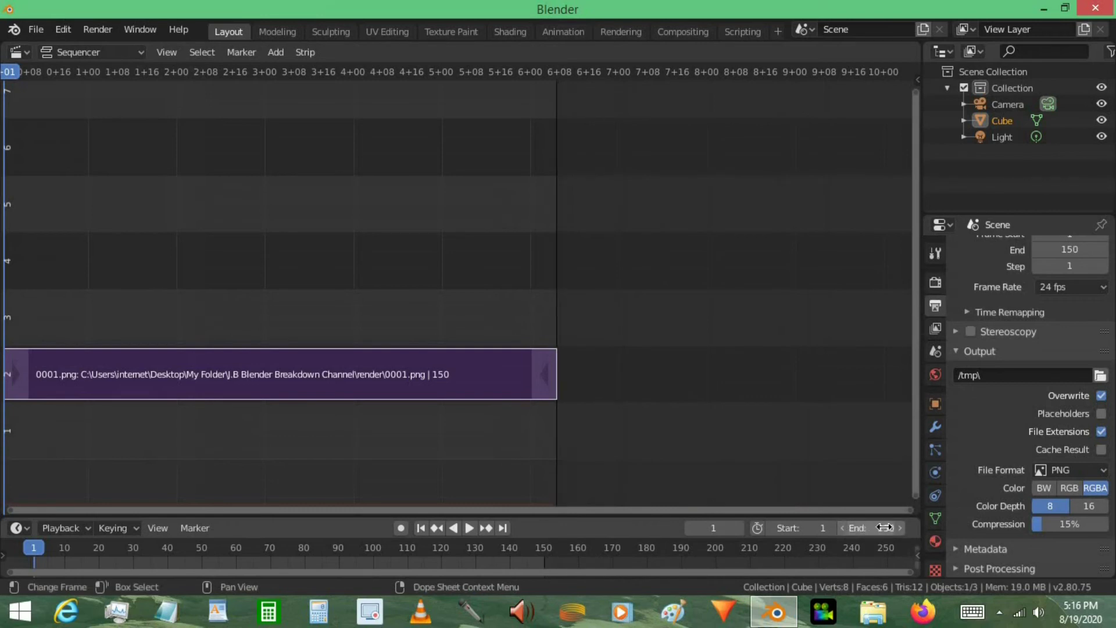
middle_click_drag(522, 411, 730, 395)
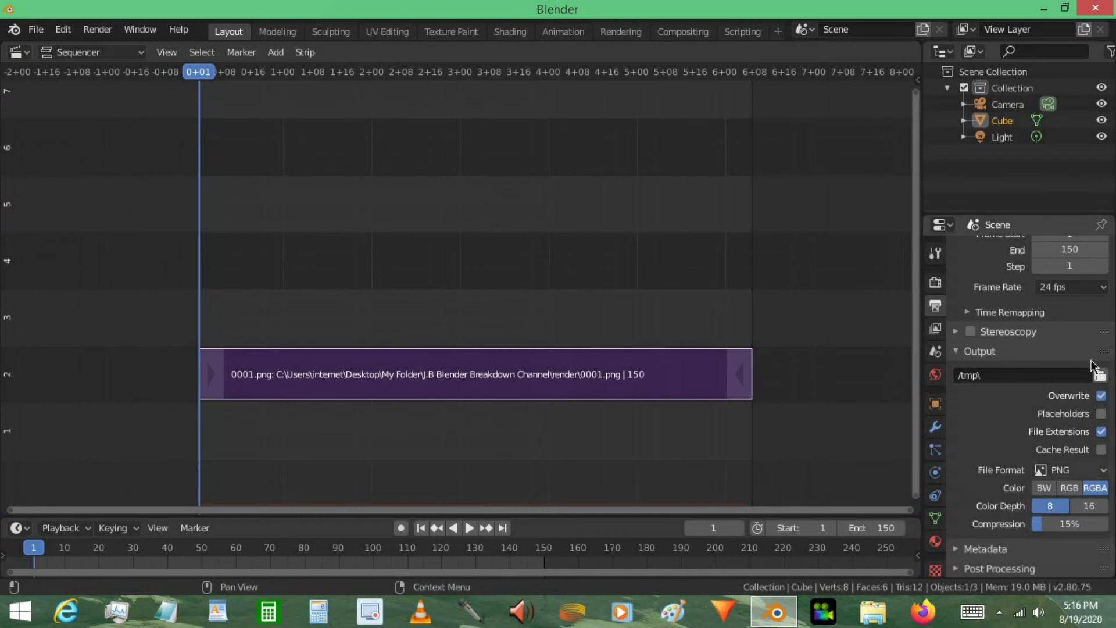
scroll(1087, 372, "up", 5)
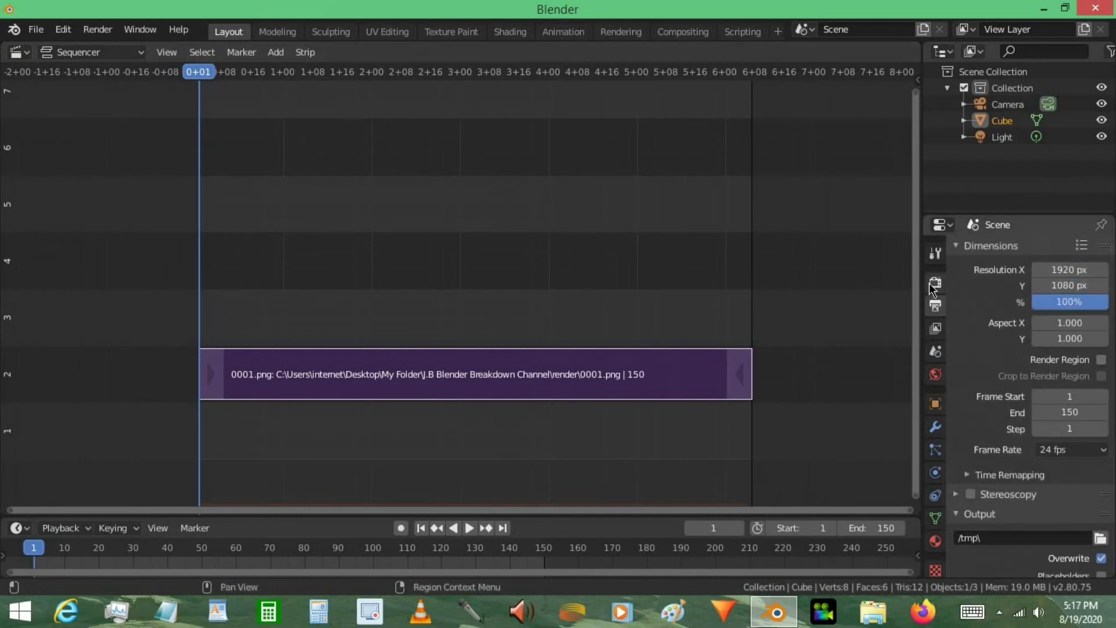
scroll(1044, 386, "down", 2)
scroll(1044, 388, "down", 2)
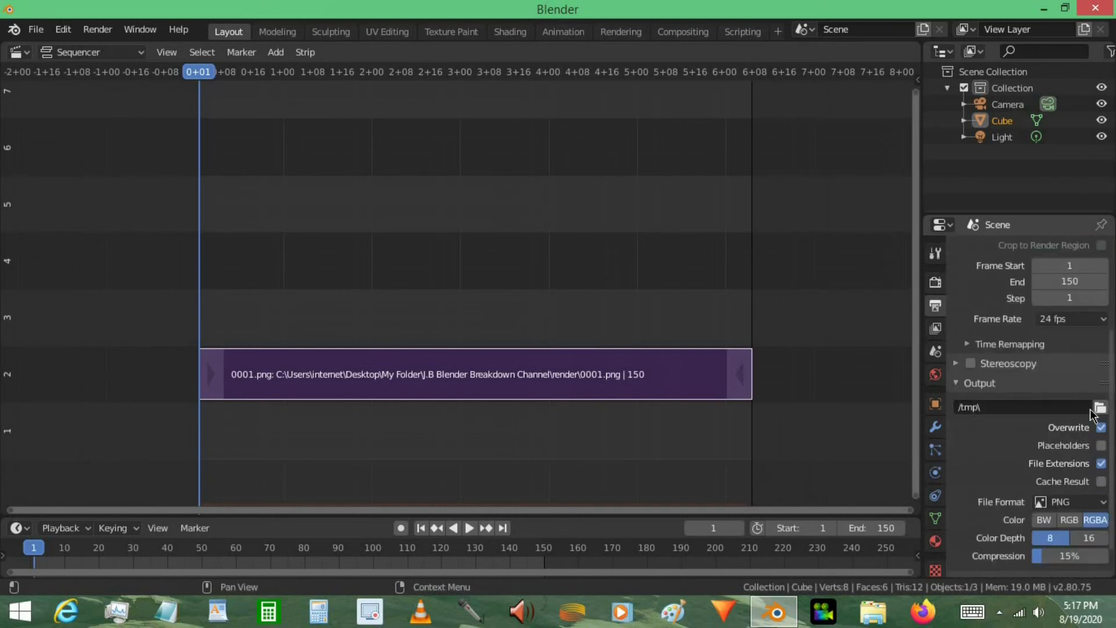
left_click(1056, 320)
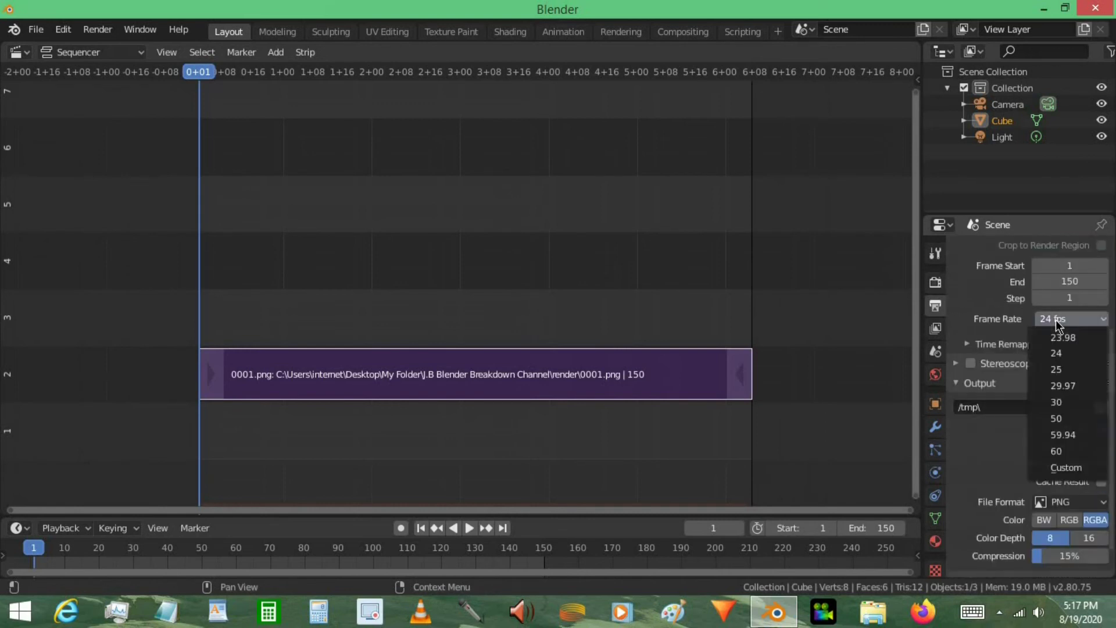
left_click(1056, 353)
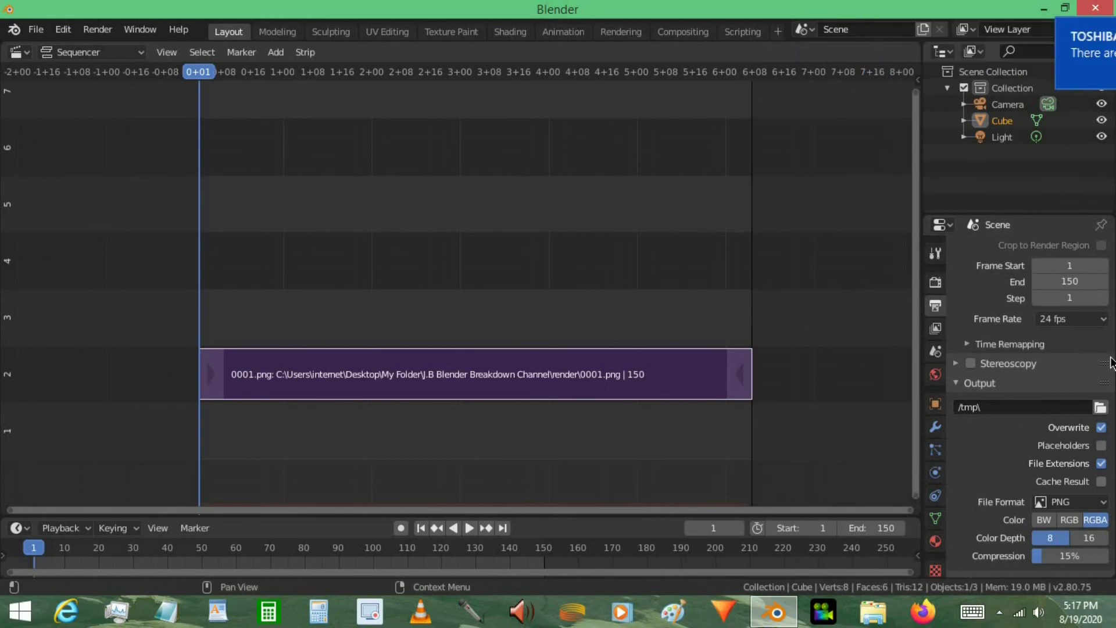
Step: Set the render output folder to C:\tmp\ and check the output file format list
left_click(1100, 407)
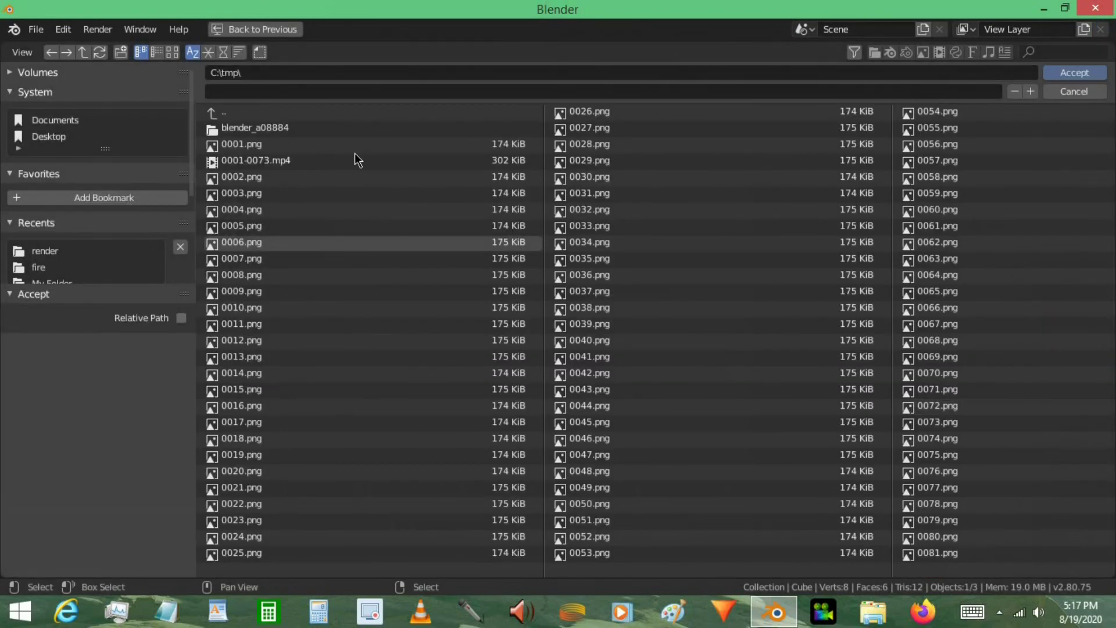
left_click(1074, 73)
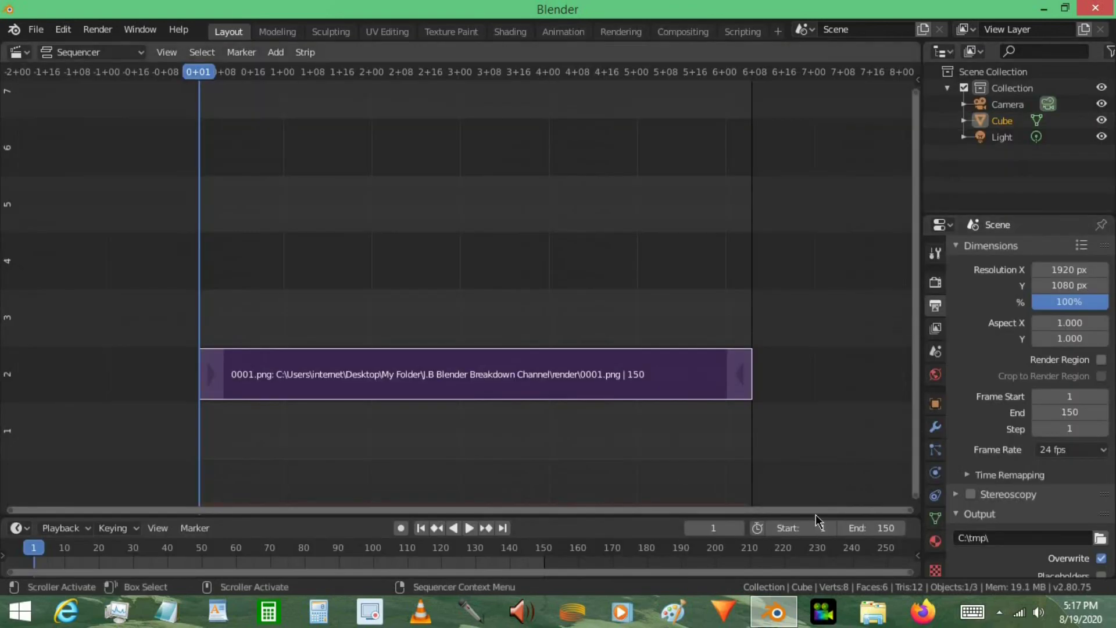
scroll(1049, 474, "down", 6)
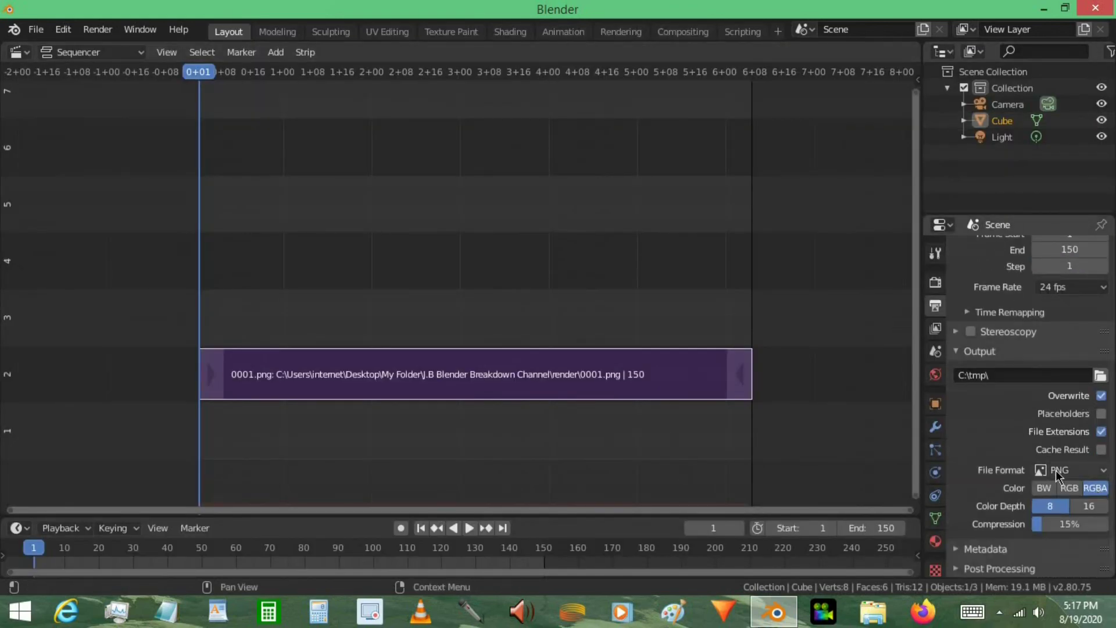
left_click(1049, 473)
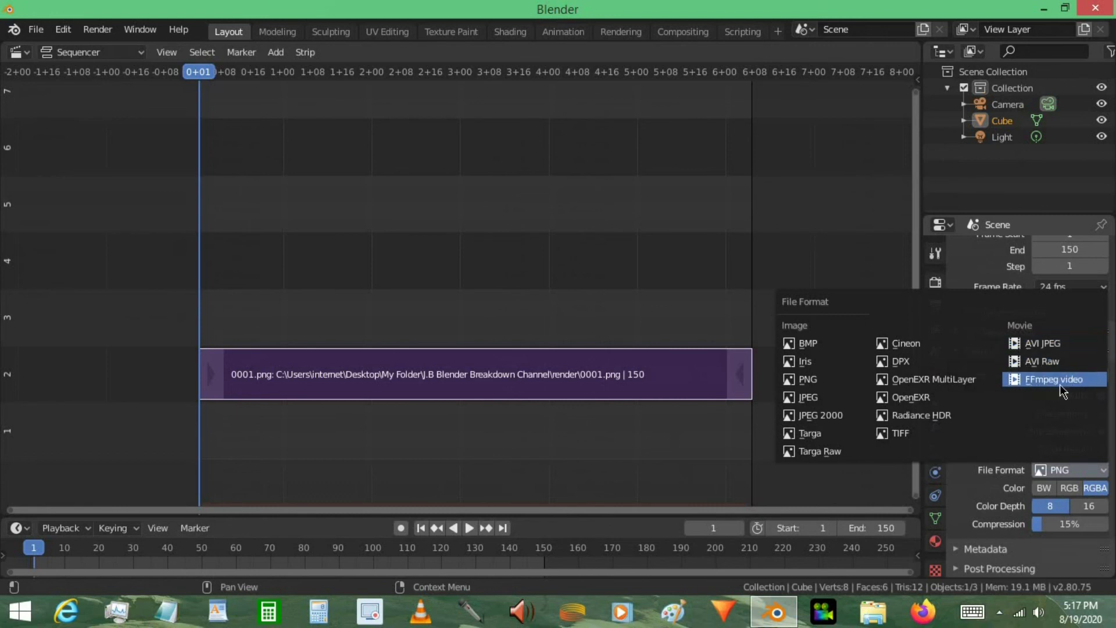
Step: Change the output File Format to FFmpeg video with an MPEG-4 encoding container
left_click(1070, 388)
left_click(1030, 528)
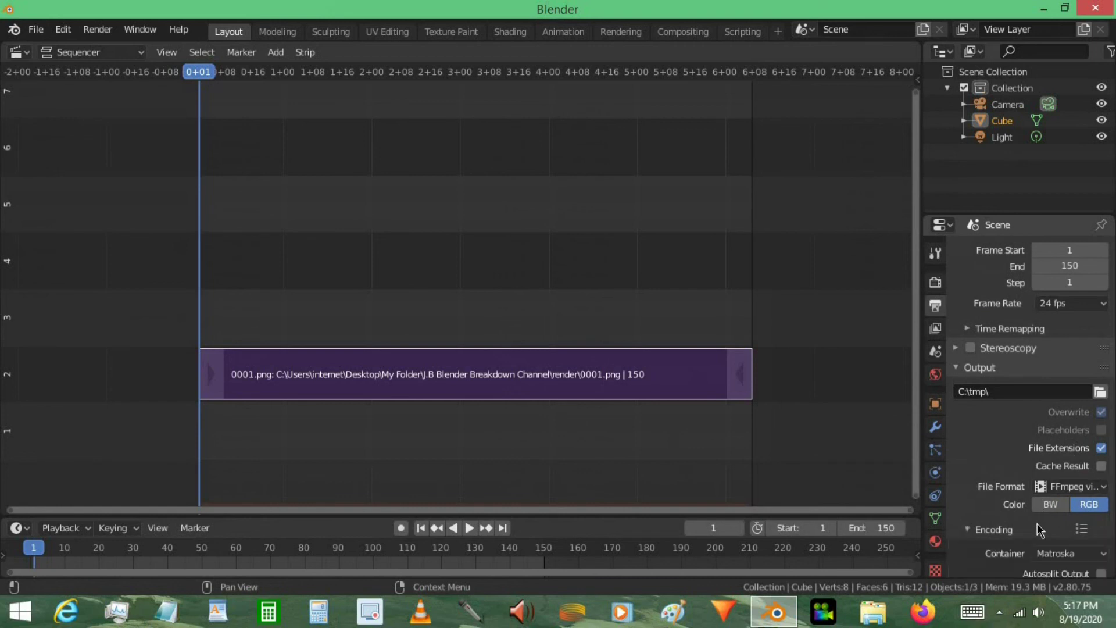
scroll(1040, 530, "down", 5)
left_click(1052, 423)
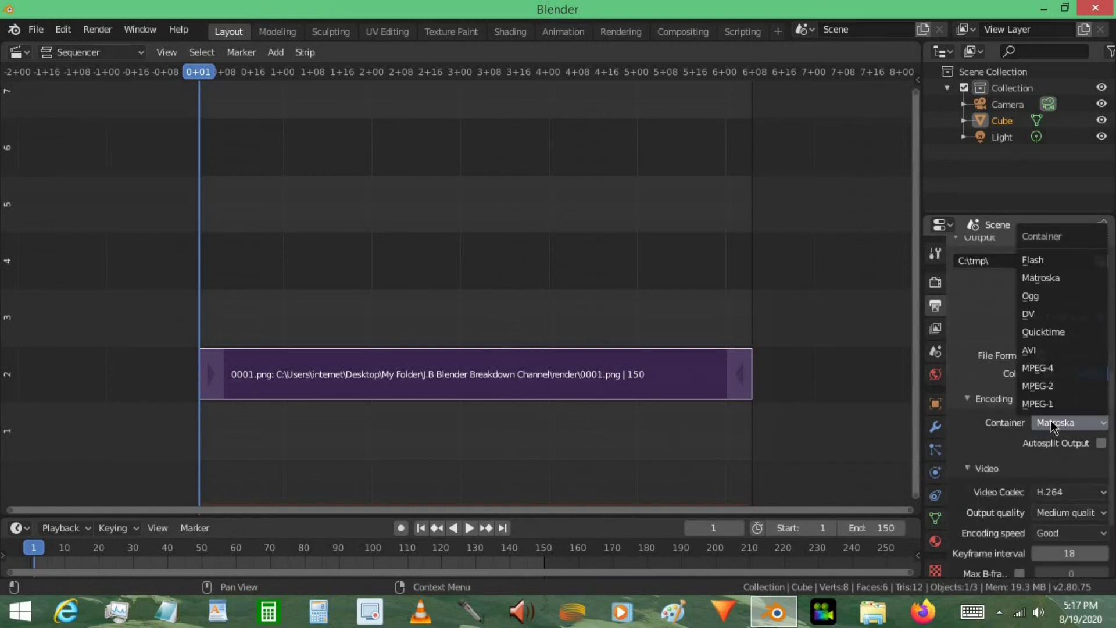
left_click(1068, 368)
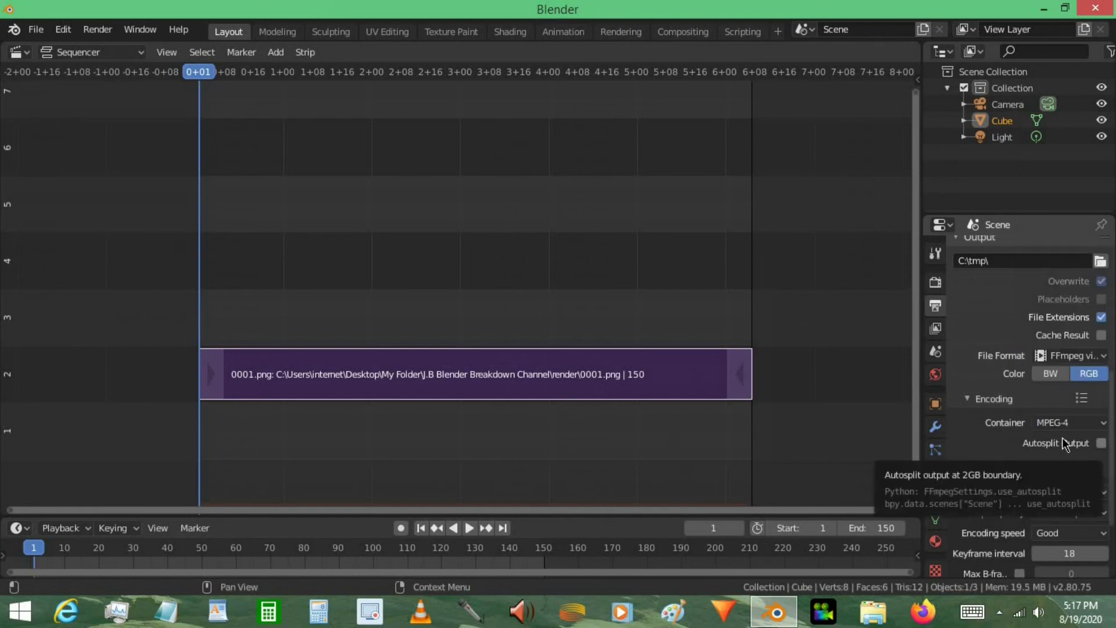
scroll(1063, 443, "up", 6)
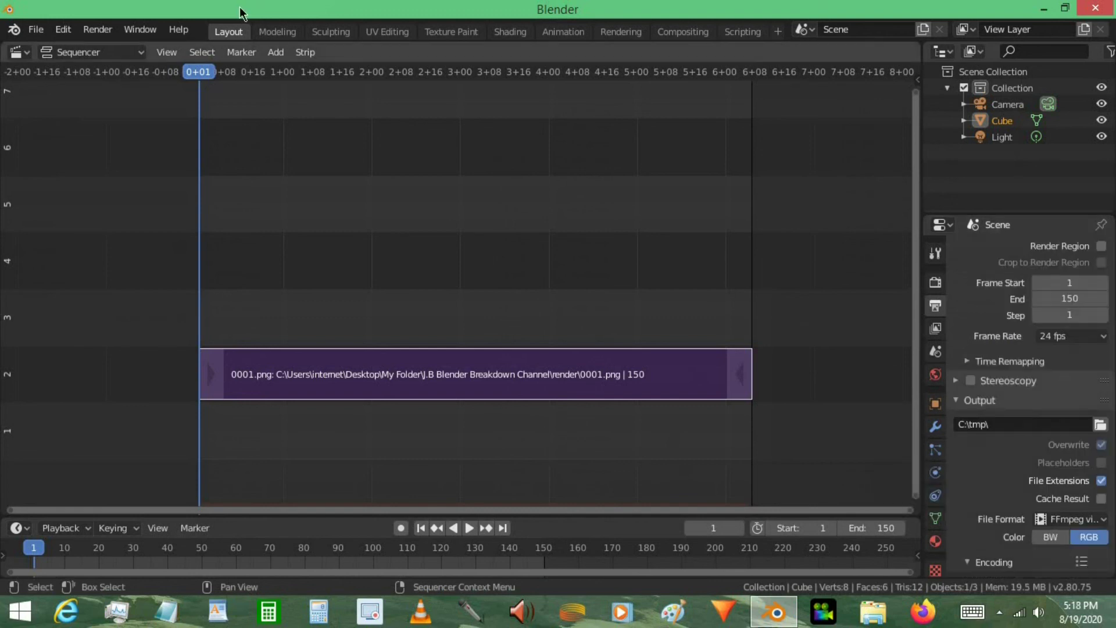
left_click(97, 29)
key("shift+a")
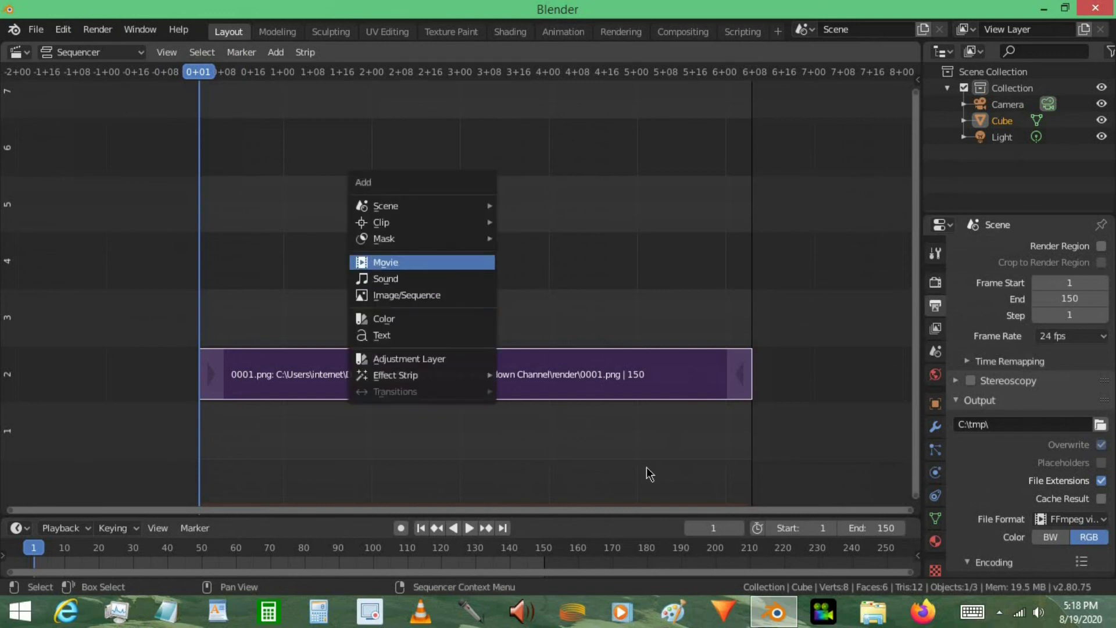
scroll(1103, 418, "up", 2)
scroll(1093, 396, "down", 6)
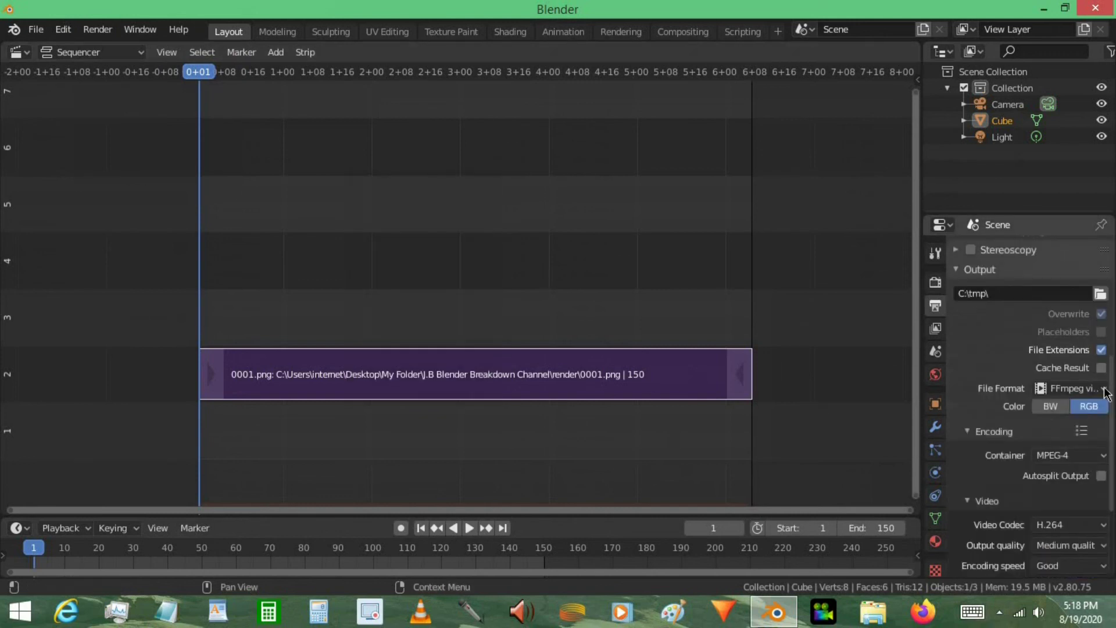
left_click(1057, 388)
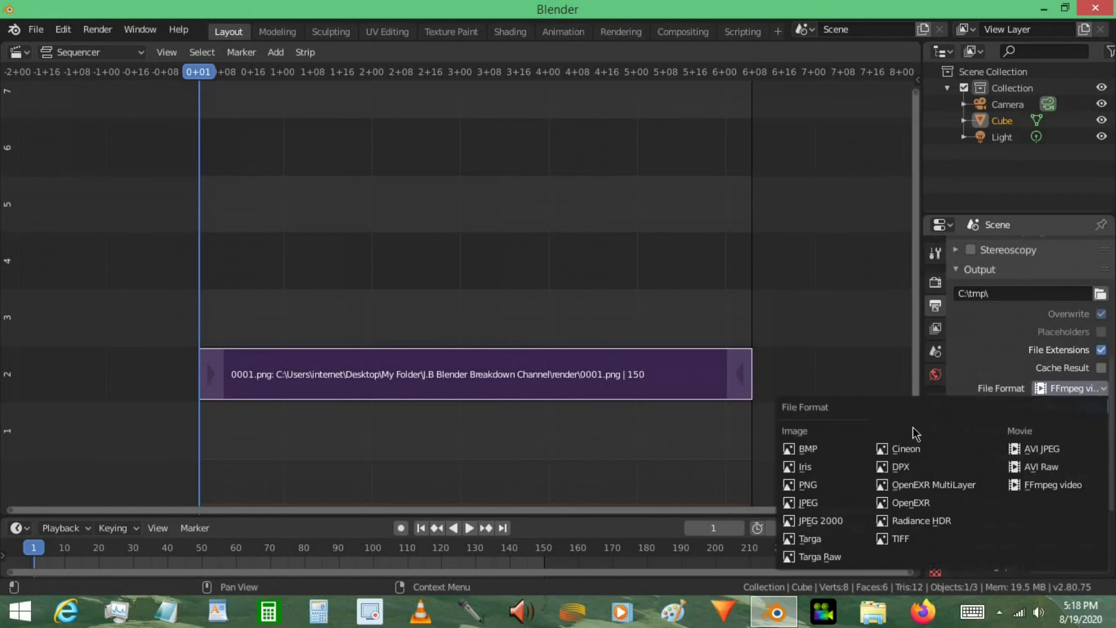